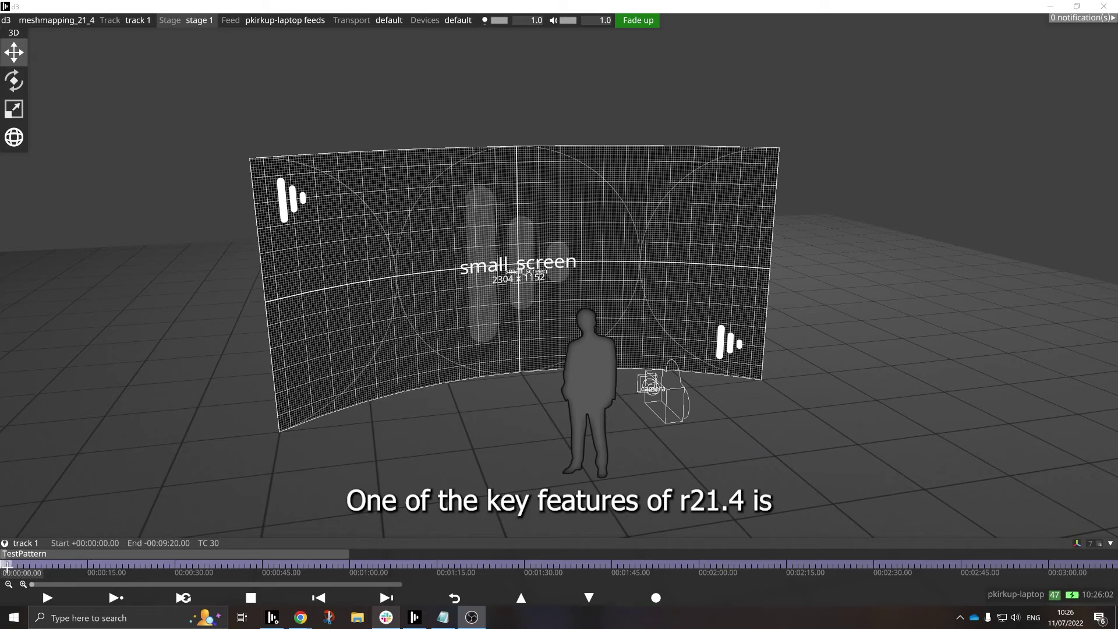
Add a RenderStream layer to track 1 and assign the winterforest_rs129 asset to its workload.
right_click(5, 566)
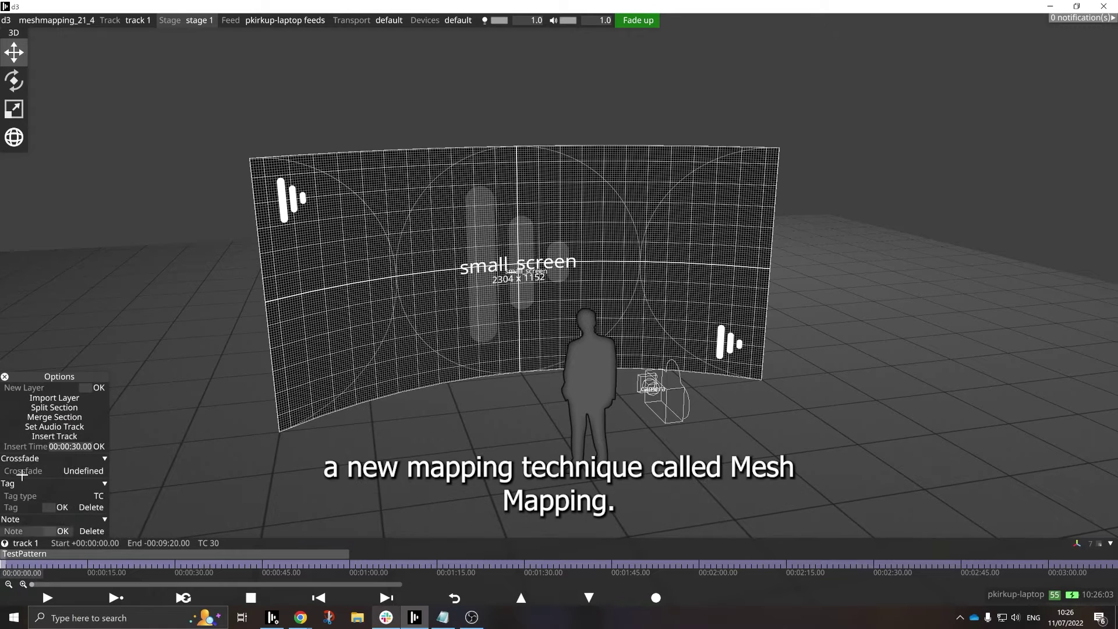
left_click(98, 387)
left_click(94, 340)
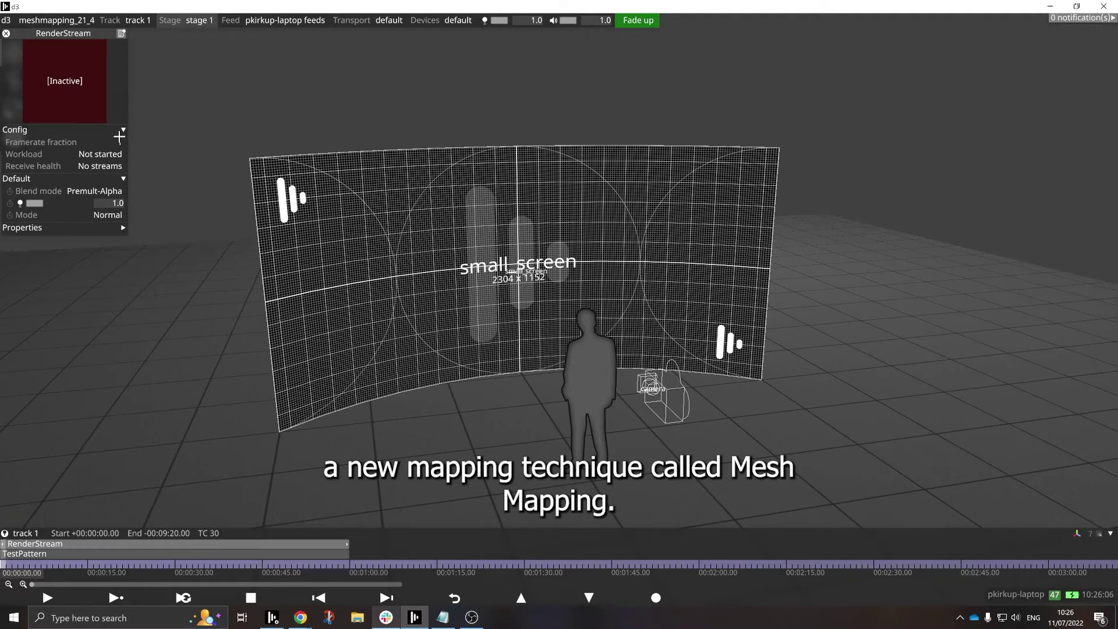
left_click(65, 157)
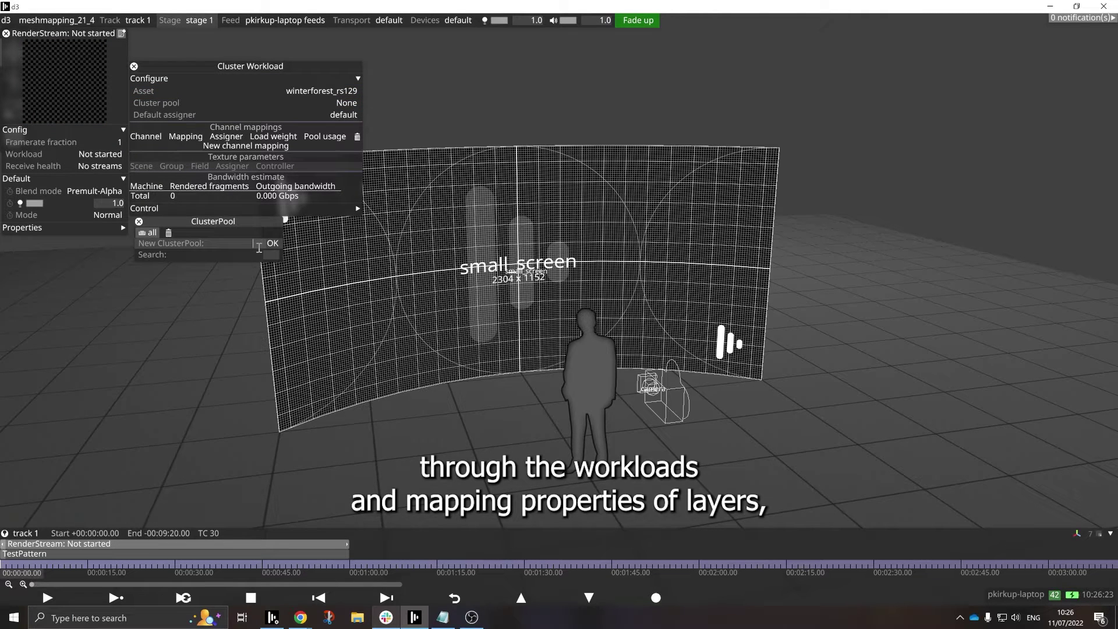
Create a cluster pool named "pool" for the workload and add the available laptop as its render machine.
type("pool")
key("Return")
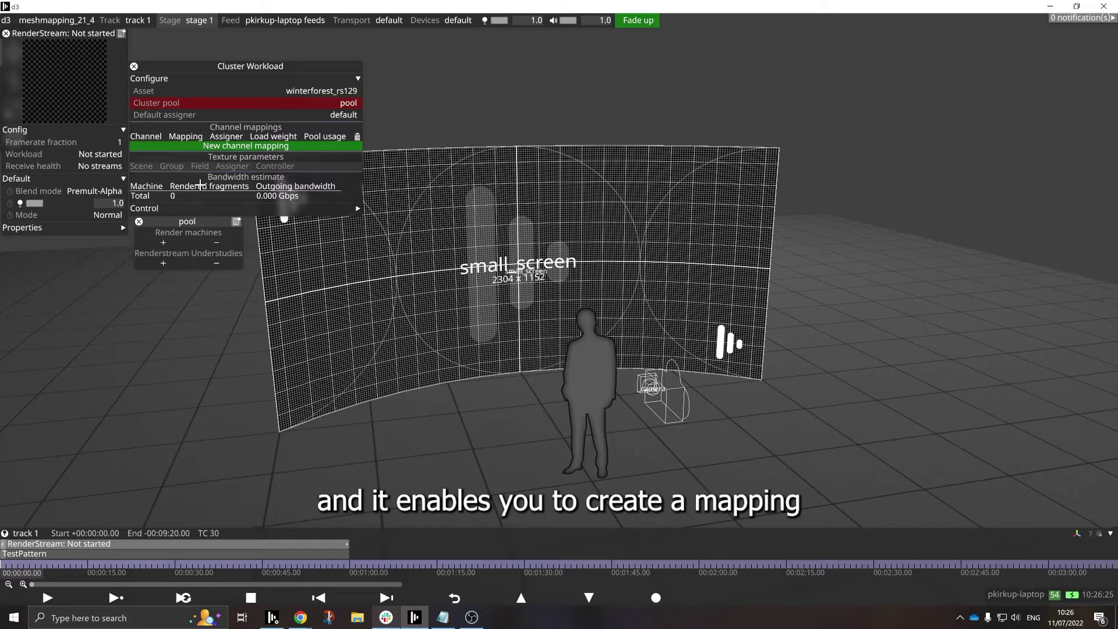
left_click(167, 240)
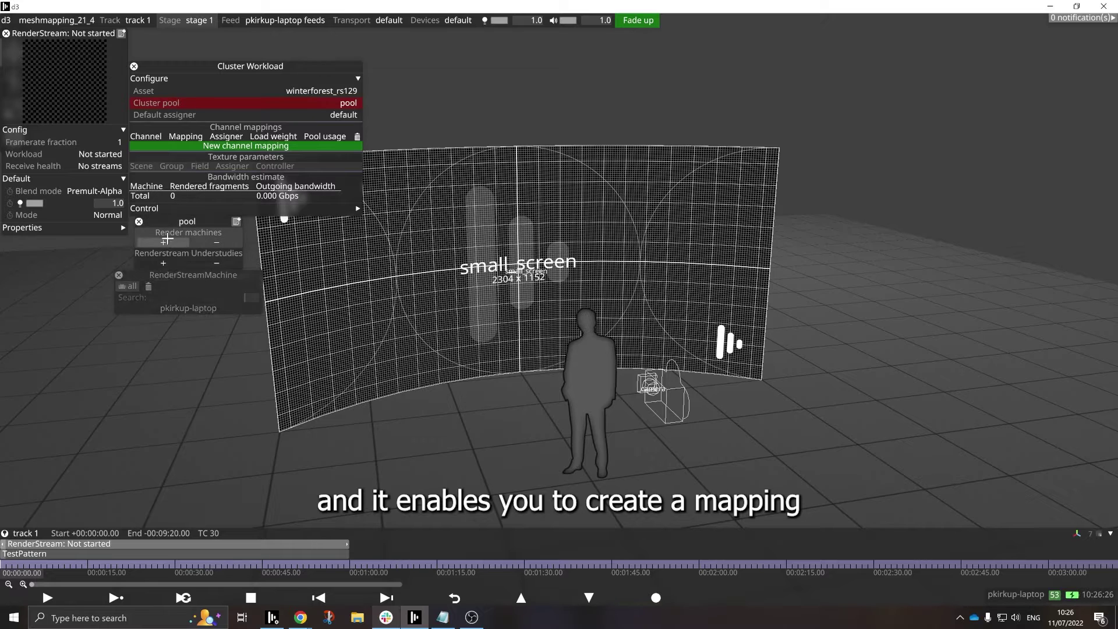
left_click(171, 308)
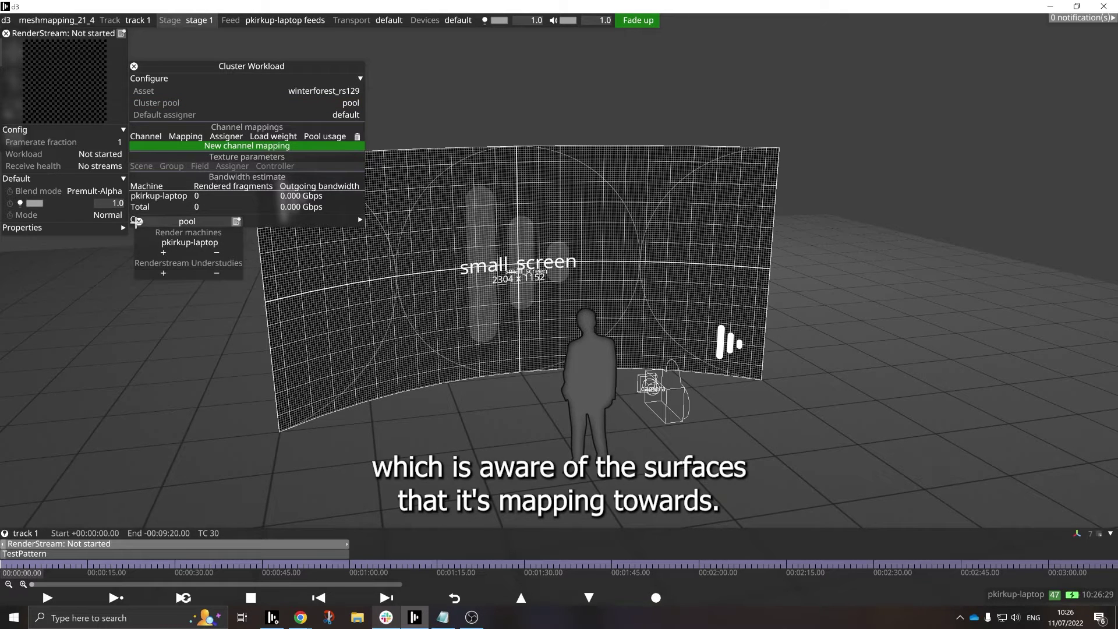
left_click(139, 221)
Add a BP_Camera channel mapping and assign it a new Mesh-type mapping named "mesh".
left_click(170, 147)
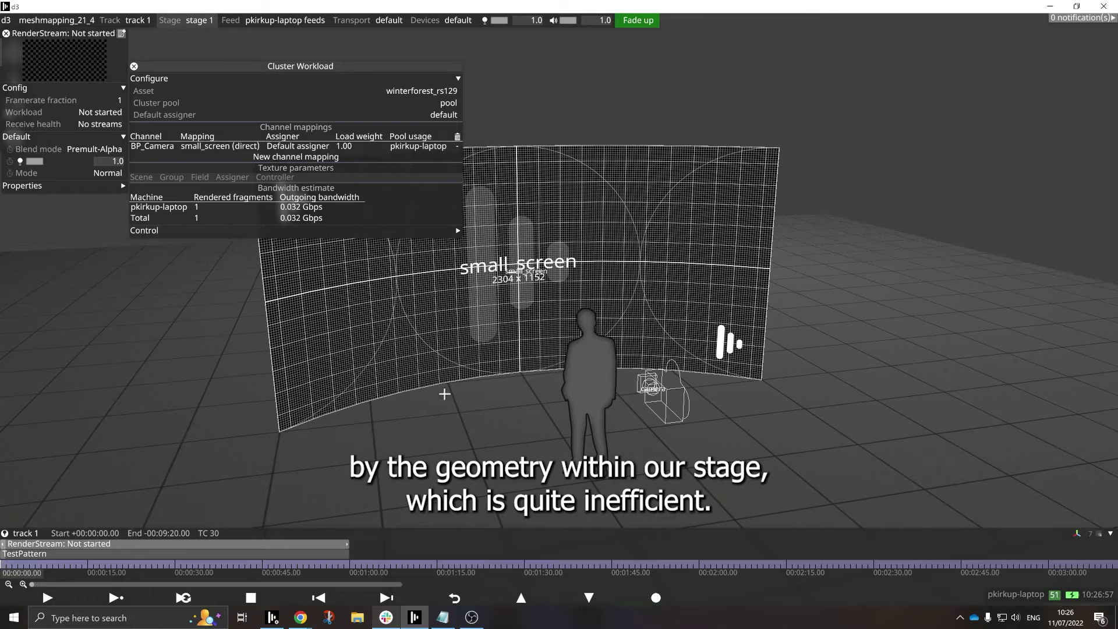
left_click(202, 148)
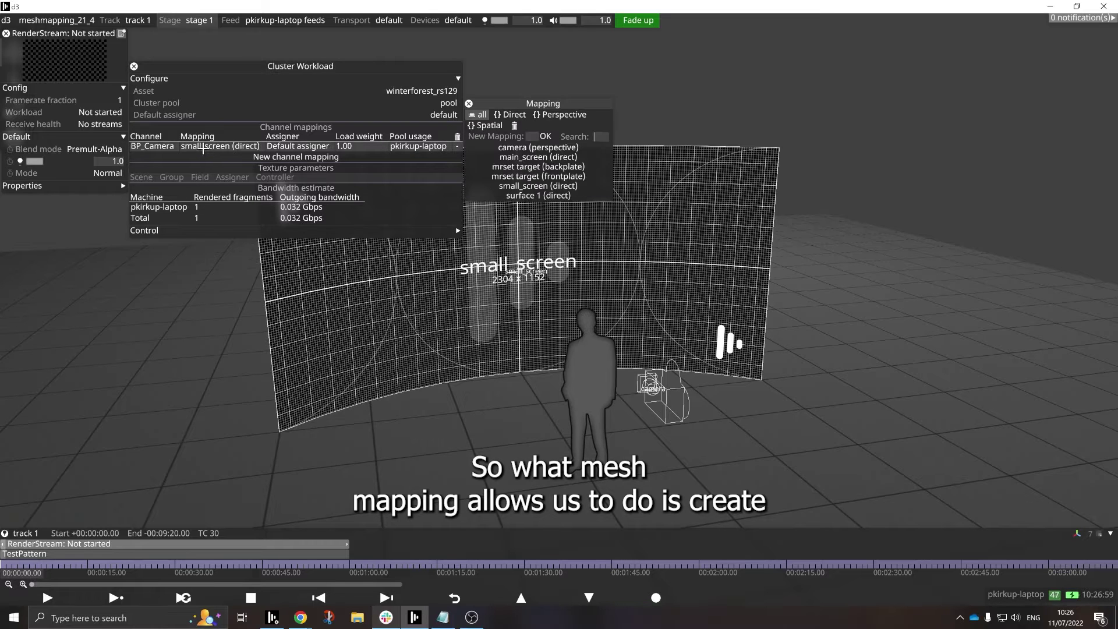
left_click(532, 136)
type("m")
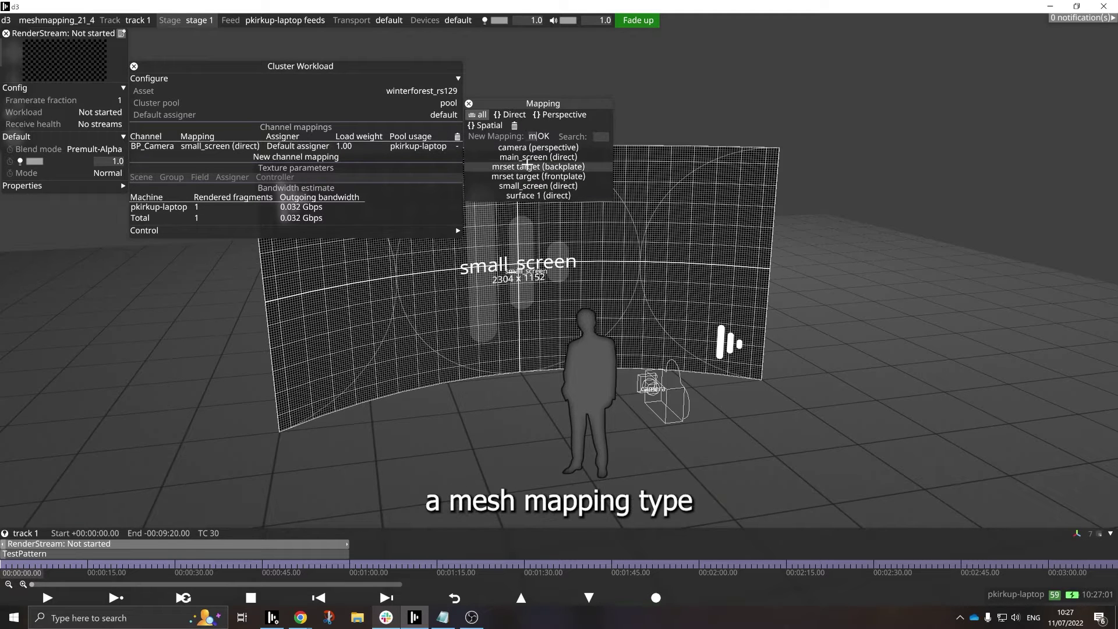
type("esh")
key("Return")
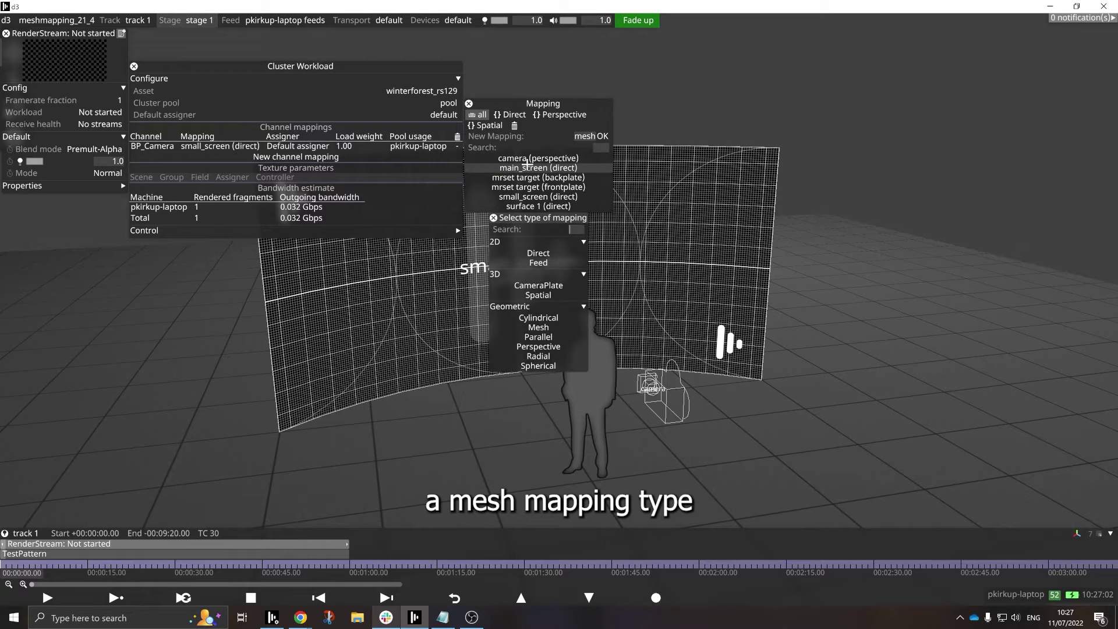
left_click(525, 327)
Add small_screen to the mesh mapping's screens and set its eyepoint to 0, 1, -4.
left_click(500, 148)
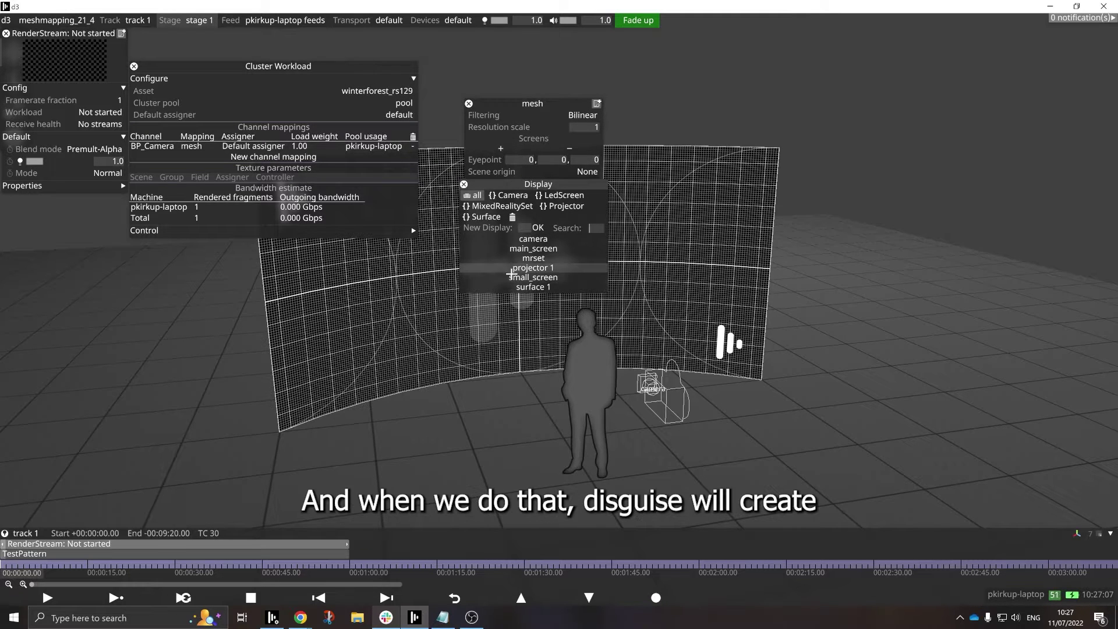
left_click(524, 277)
left_click_drag(524, 434, 601, 421)
left_click(585, 173)
scroll(586, 175, "down", 8)
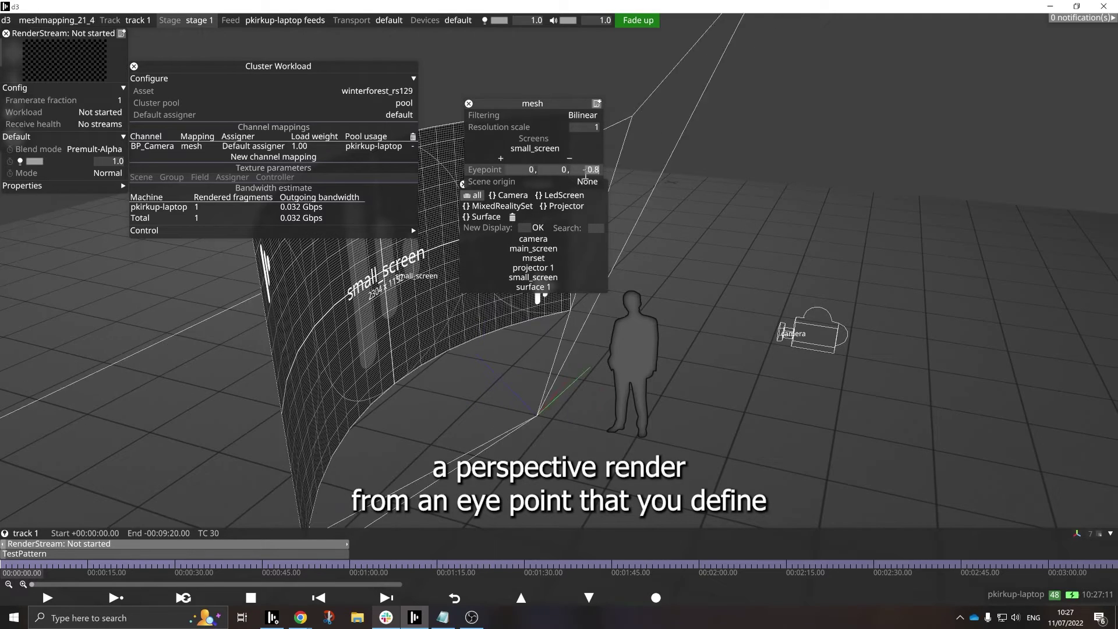
scroll(585, 175, "down", 20)
left_click_drag(629, 400, 469, 438)
left_click(549, 168)
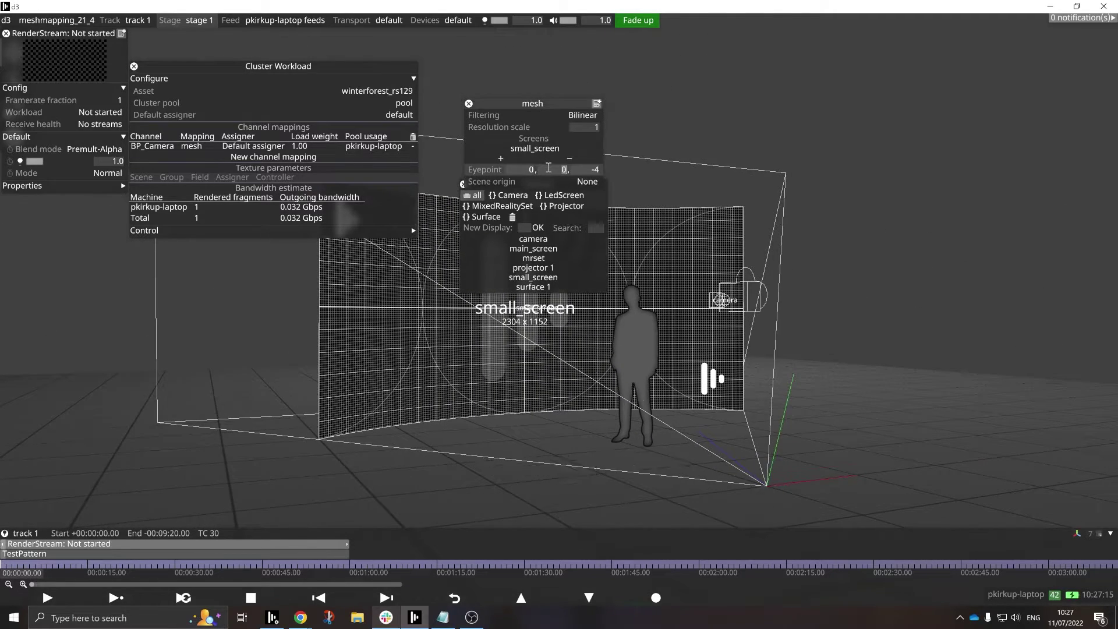
type("1")
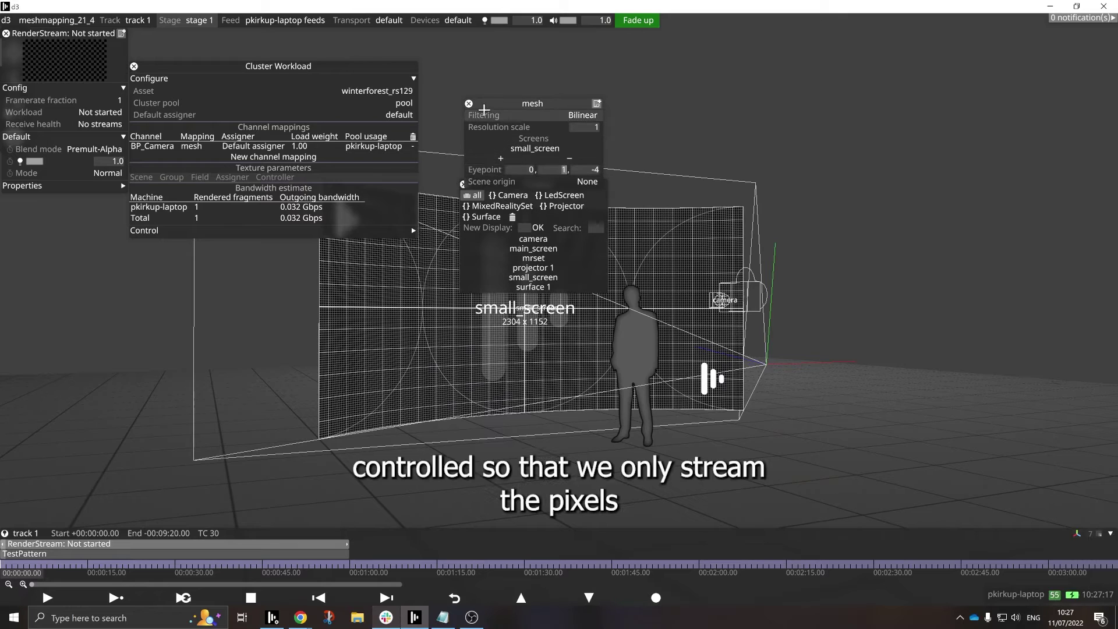
Move the mesh mapping settings clear of the screen and start the winterforest_rs129 workload.
left_click_drag(574, 367, 544, 399)
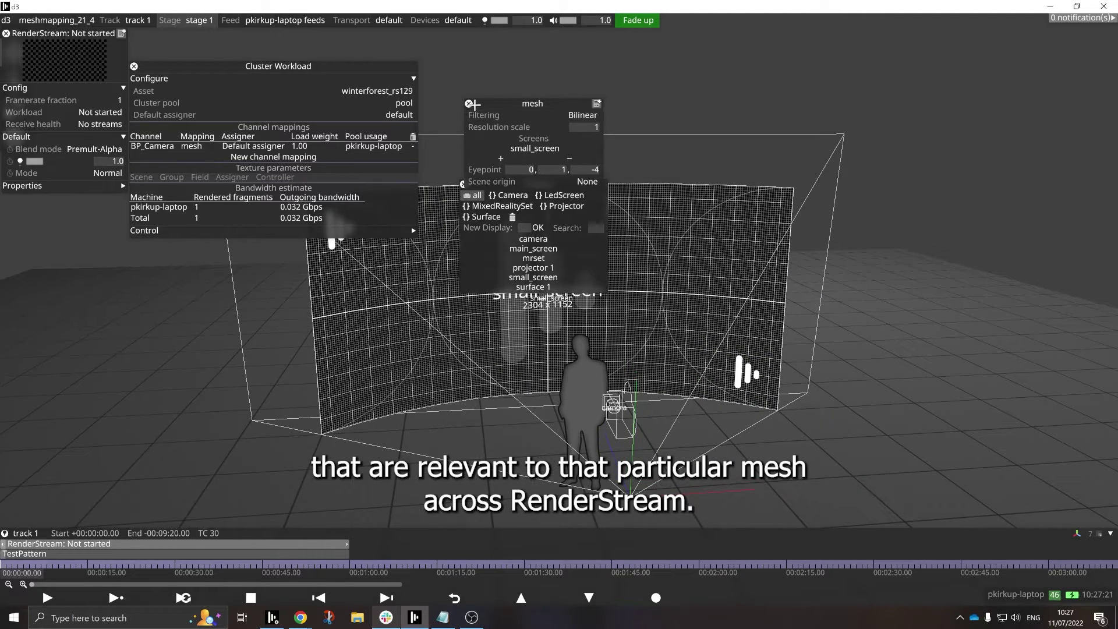
left_click_drag(486, 99, 826, 111)
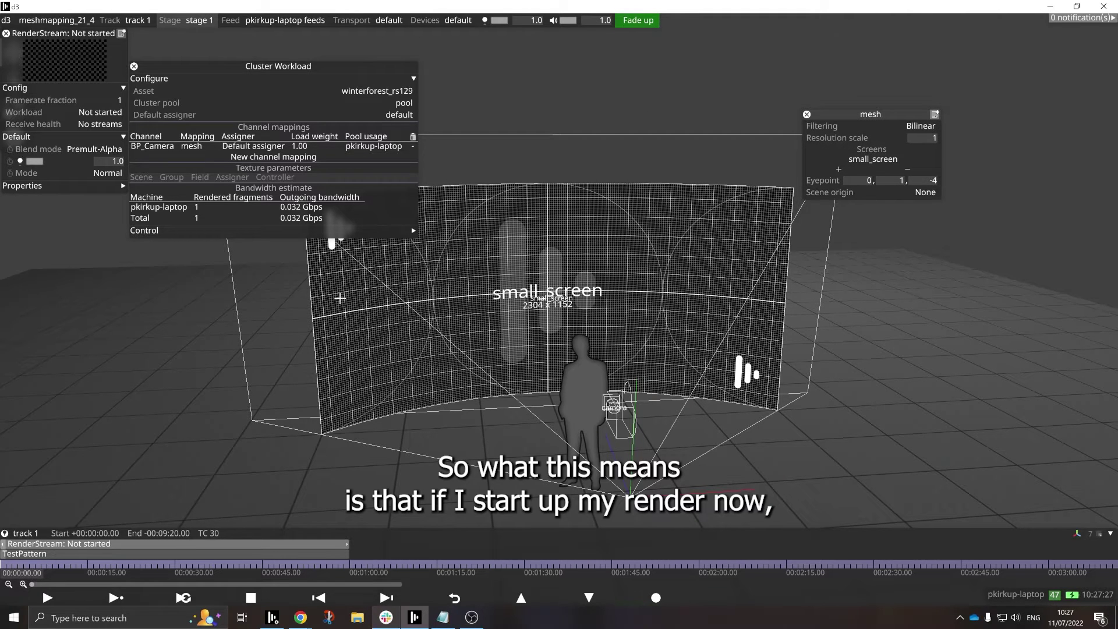
left_click(153, 230)
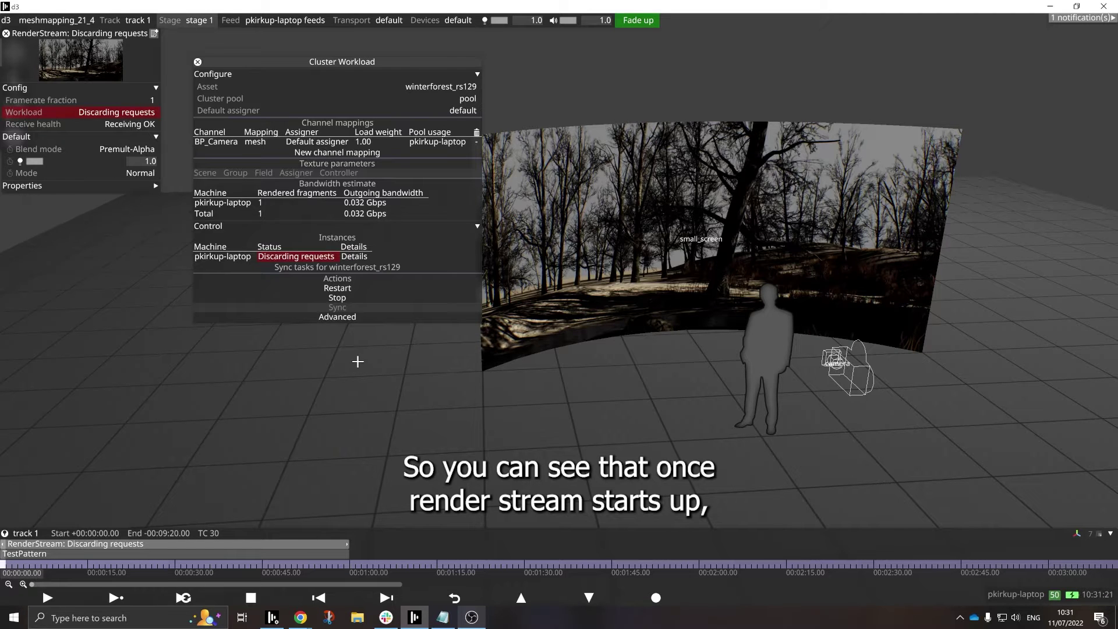
Shift the Z offset of the mesh mapping's scene origin to reposition the rendered view.
right_click(251, 142)
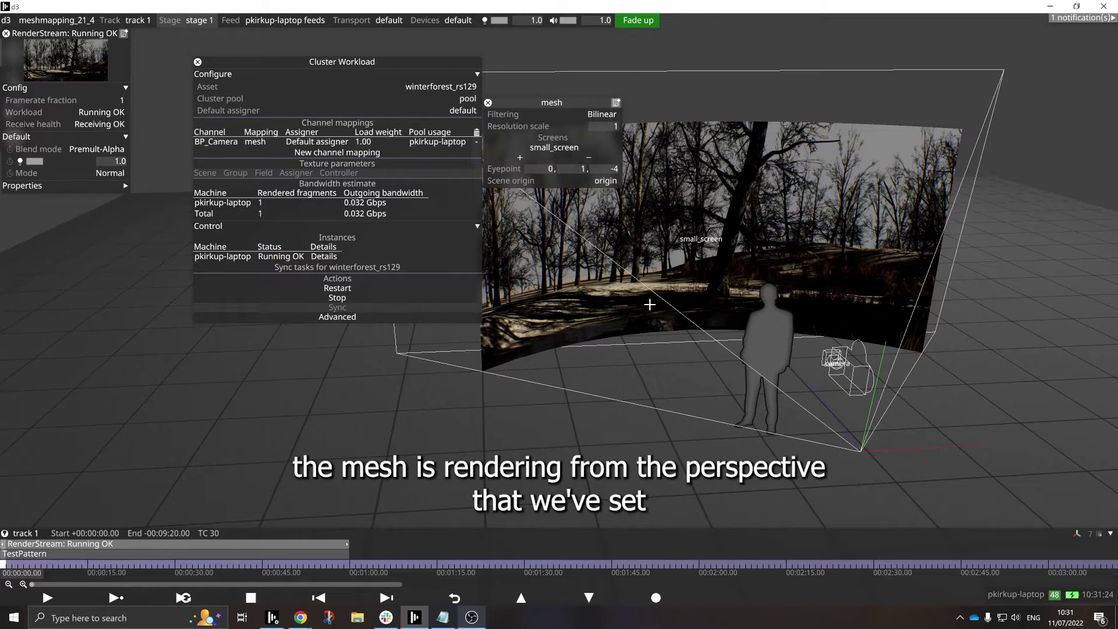
left_click(582, 183)
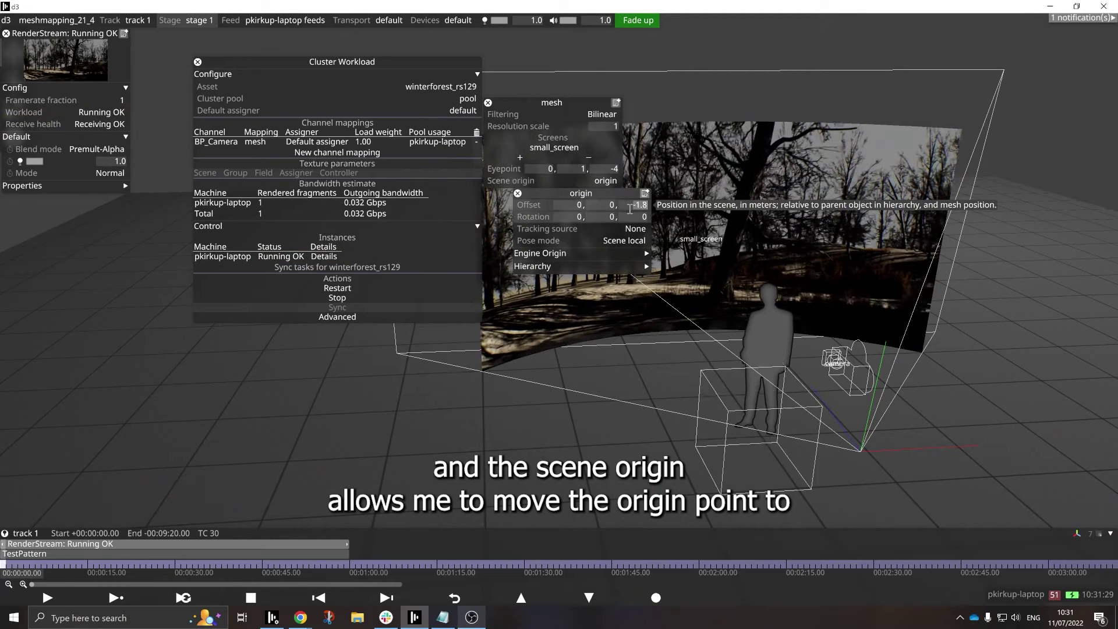
scroll(629, 208, "down", 1)
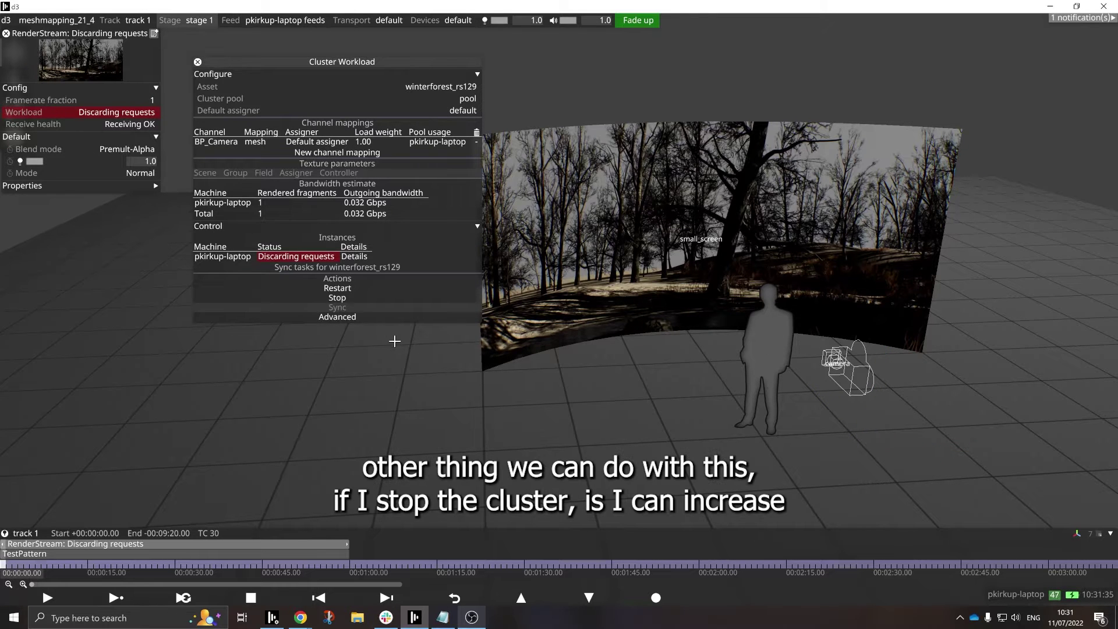
Stop the workload and add the same laptop to the cluster pool as a second render machine.
left_click(362, 298)
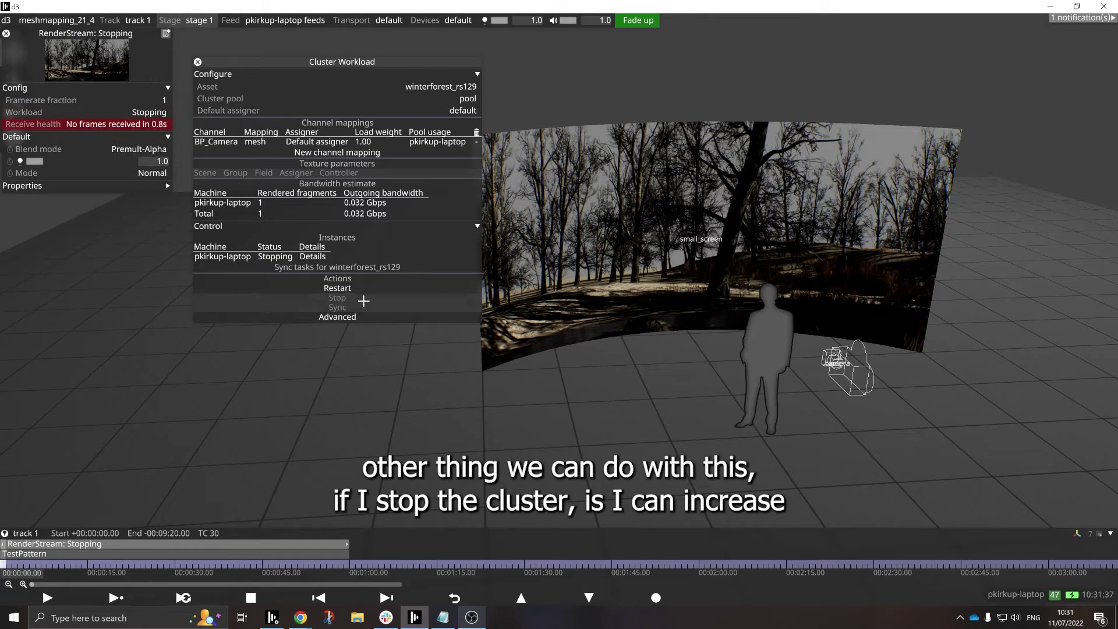
left_click(468, 99)
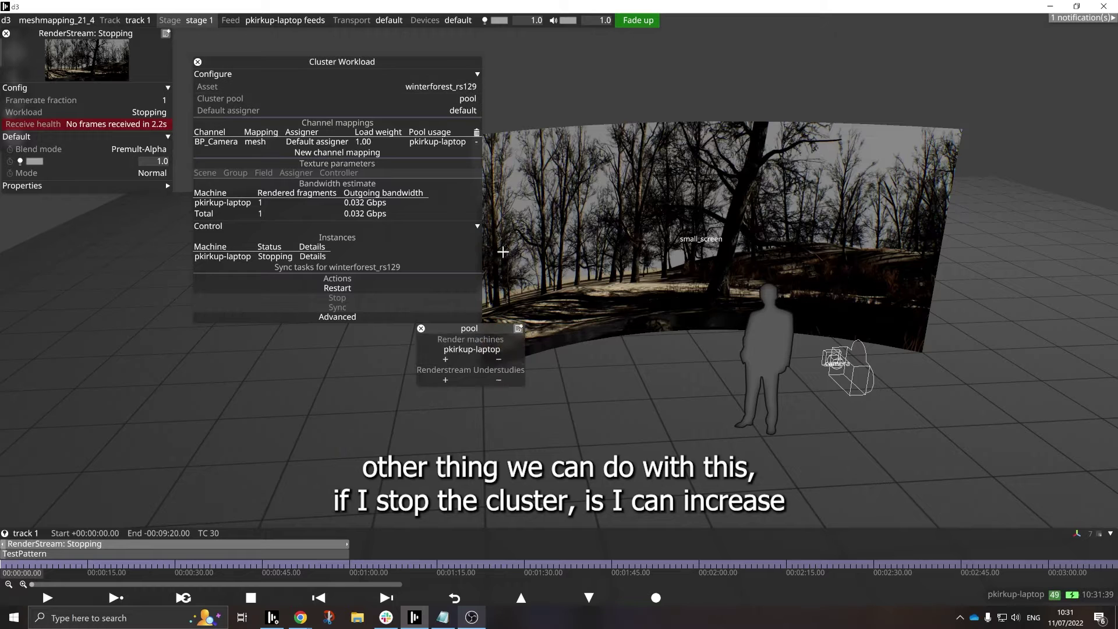
left_click(446, 359)
left_click(452, 316)
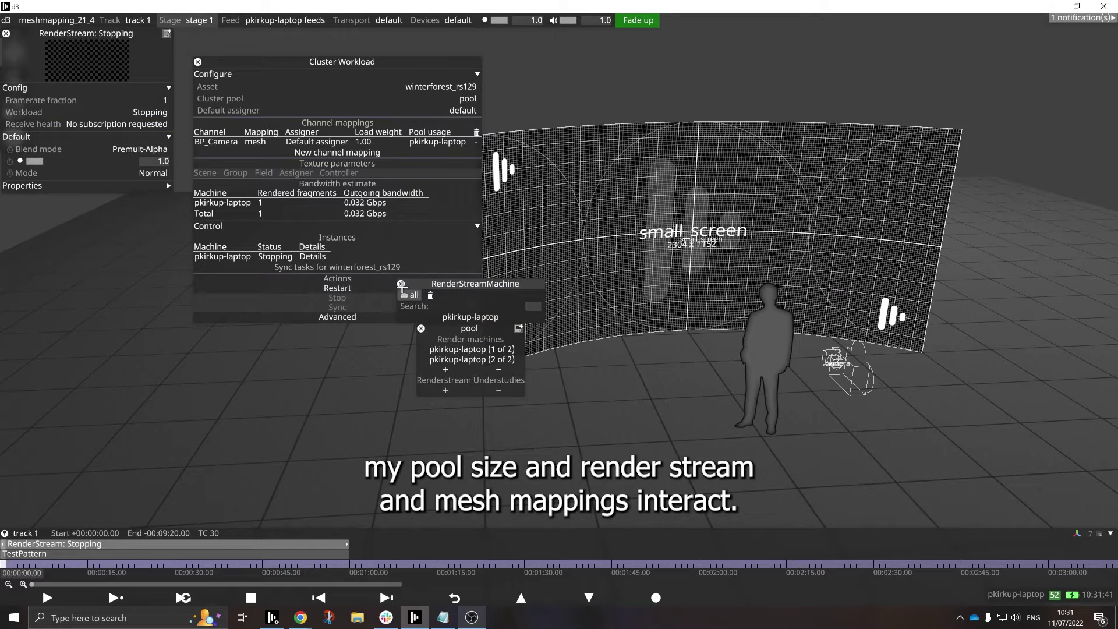
left_click(401, 284)
left_click(421, 329)
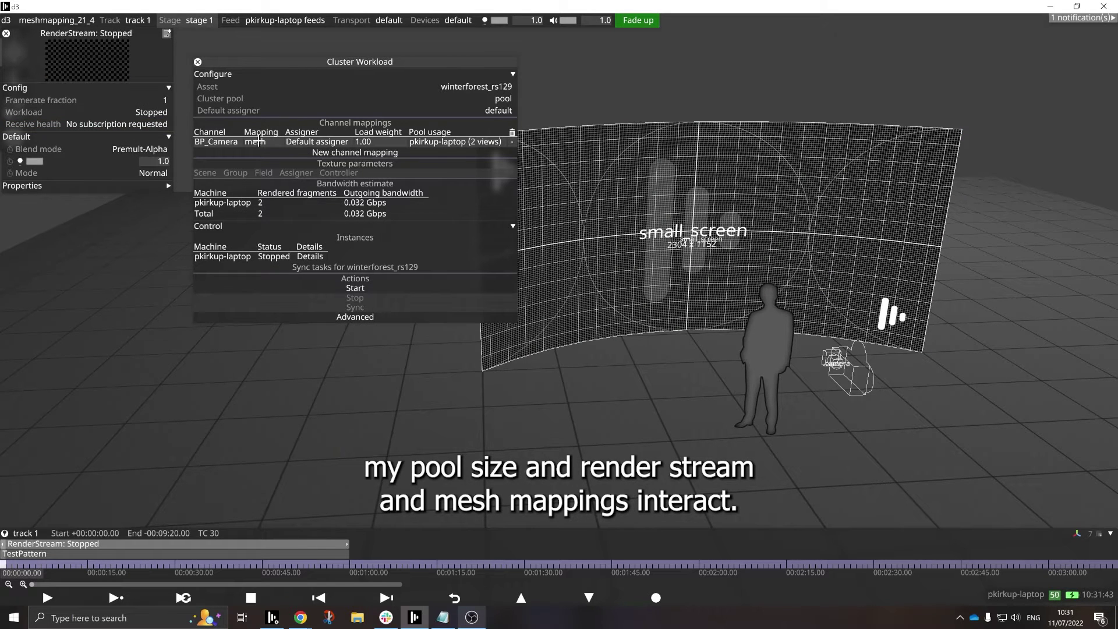
Open the mesh mapping and move small_screen vertically in the stage to check how the split frustums follow.
left_click(258, 141)
left_click_drag(703, 423, 675, 420)
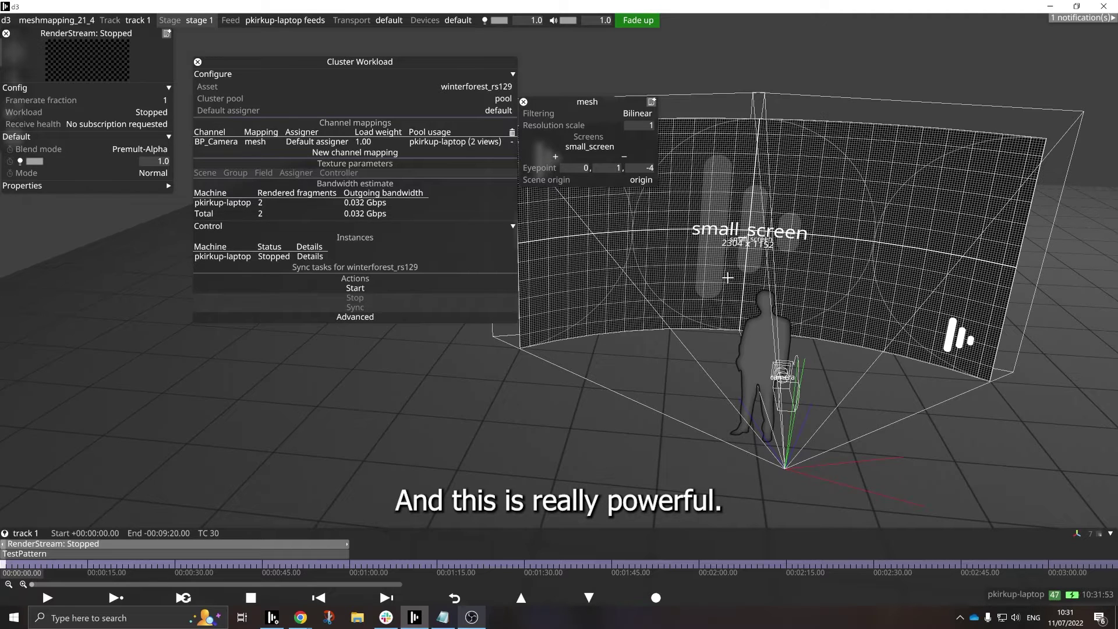
scroll(708, 268, "down", 2)
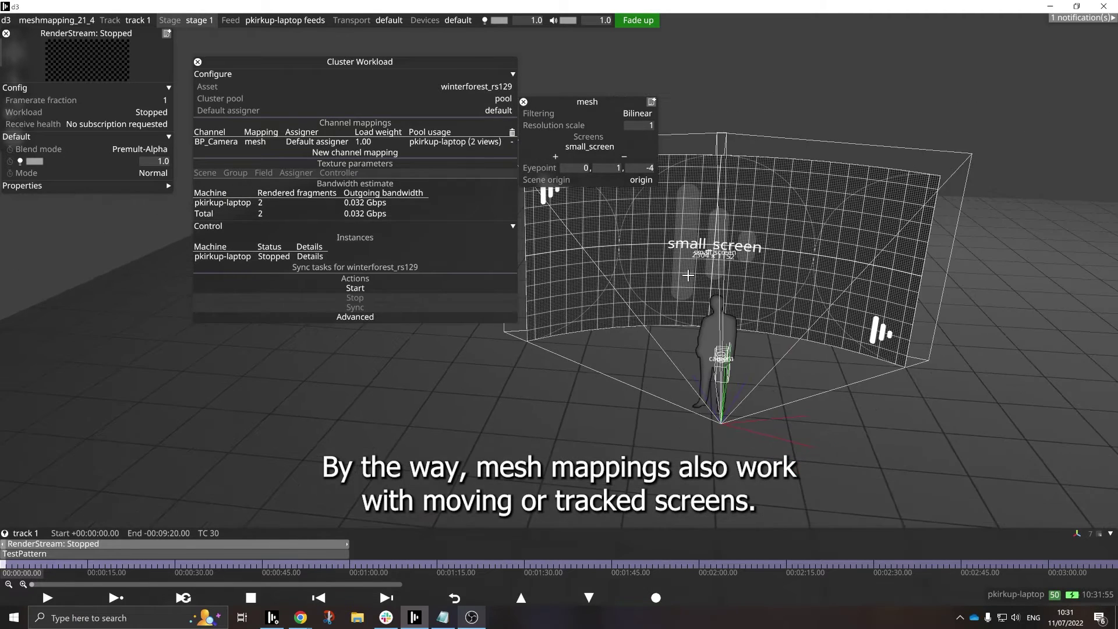
middle_click_drag(688, 275, 798, 313)
left_click(800, 279)
left_click_drag(835, 268, 839, 244)
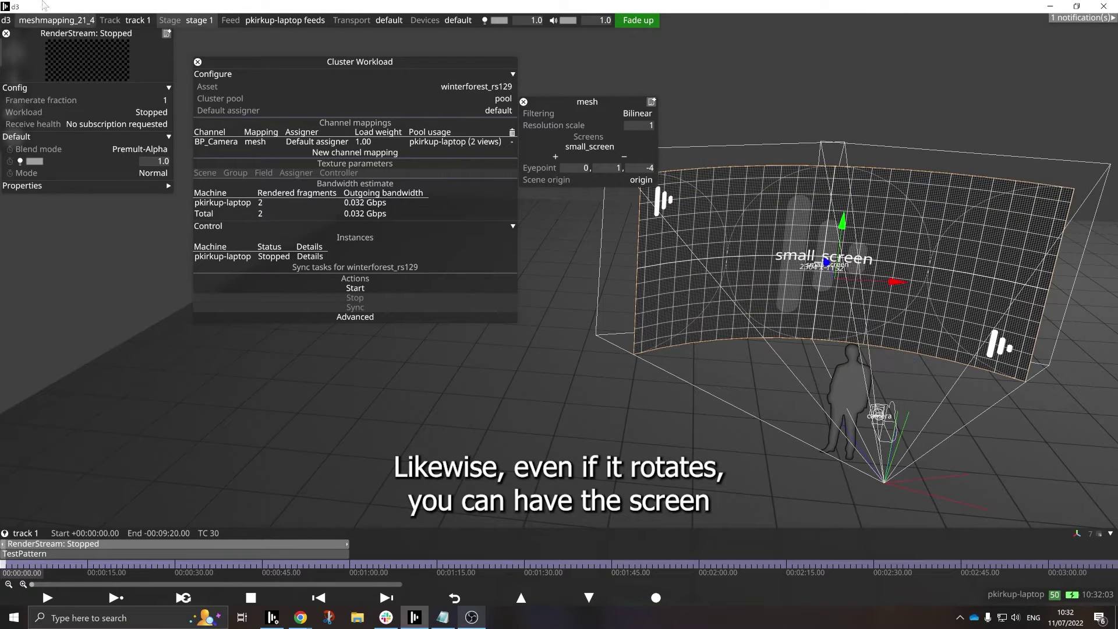
Rotate small_screen slightly in the stage with the rotate gizmo.
left_click_drag(41, 33, 65, 32)
left_click(14, 80)
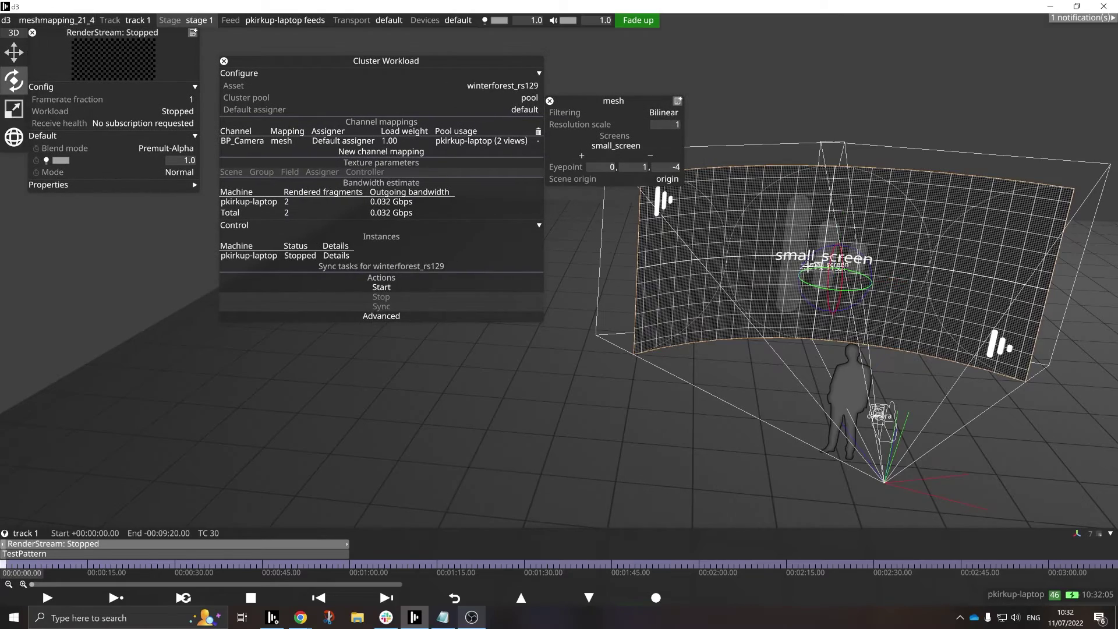
mouse_move(846, 248)
left_mouse_down()
mouse_move(861, 250)
mouse_move(821, 248)
mouse_move(860, 244)
mouse_move(851, 238)
mouse_move(841, 240)
mouse_move(867, 256)
mouse_move(847, 246)
left_mouse_up()
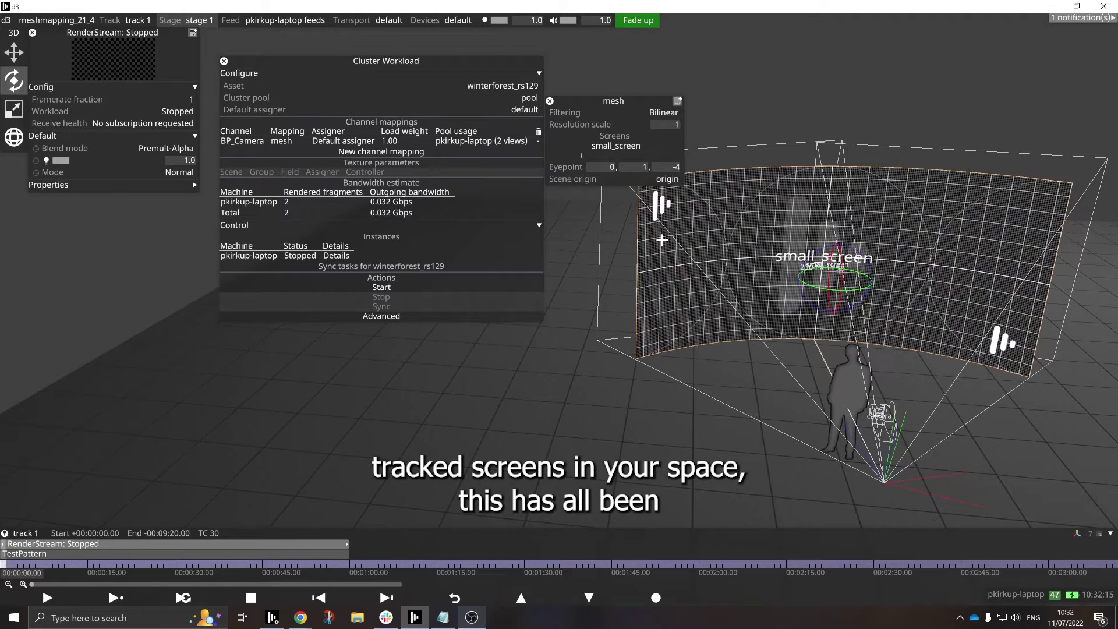
Start the workload with both render instances and switch the stage gizmo back to move.
left_click(377, 286)
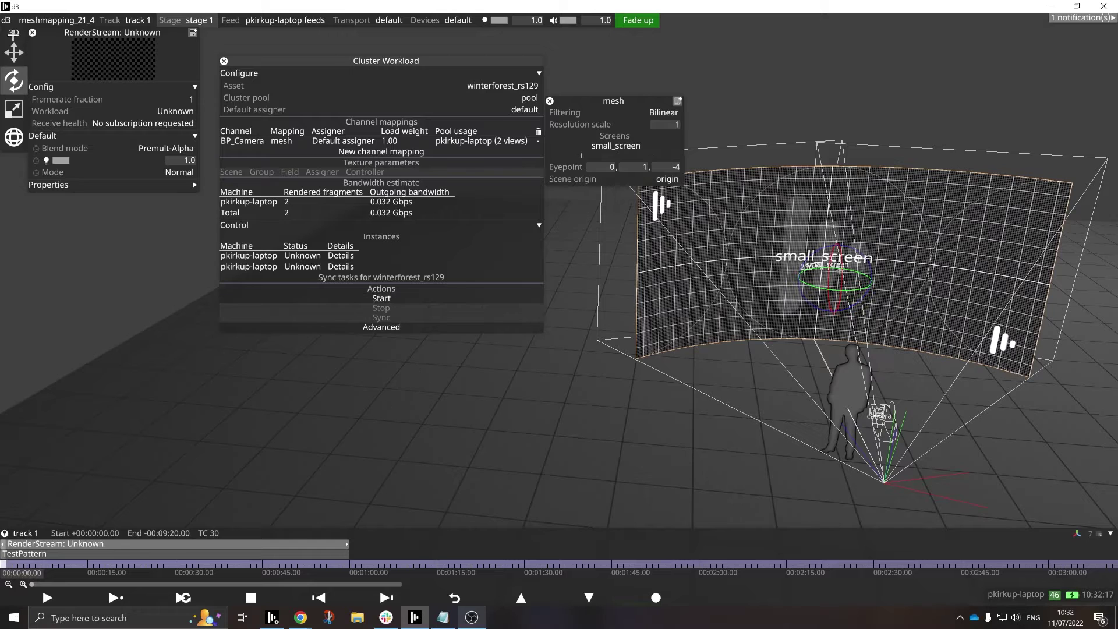
left_click(13, 50)
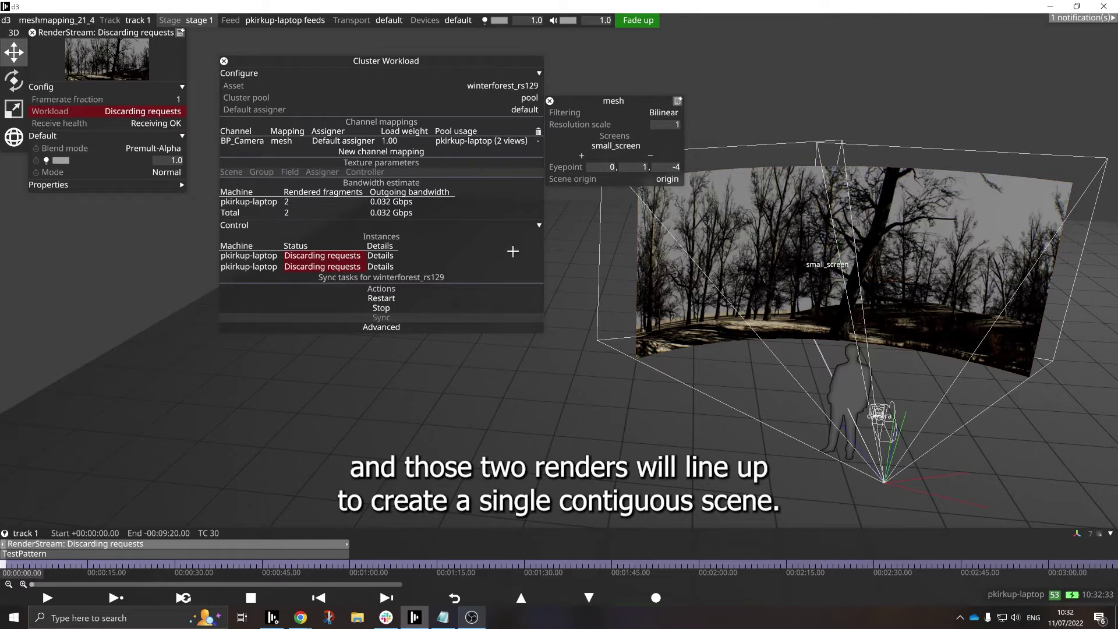
Adjust the Z offset of the mesh mapping's scene origin to 0.4.
left_click(666, 179)
scroll(714, 204, "down", 8)
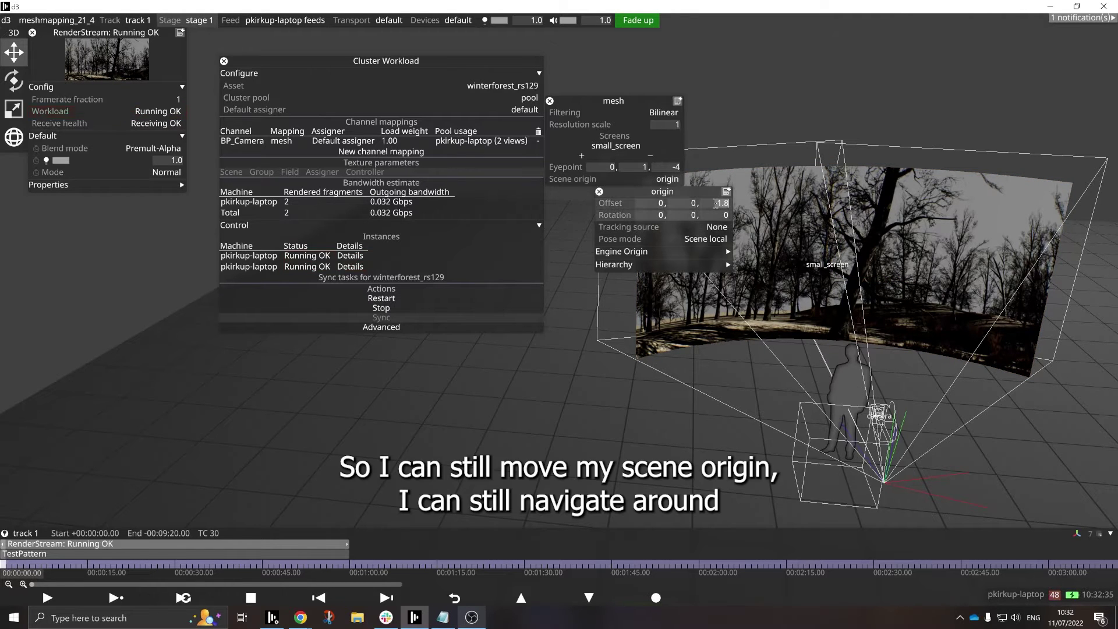
scroll(715, 203, "up", 14)
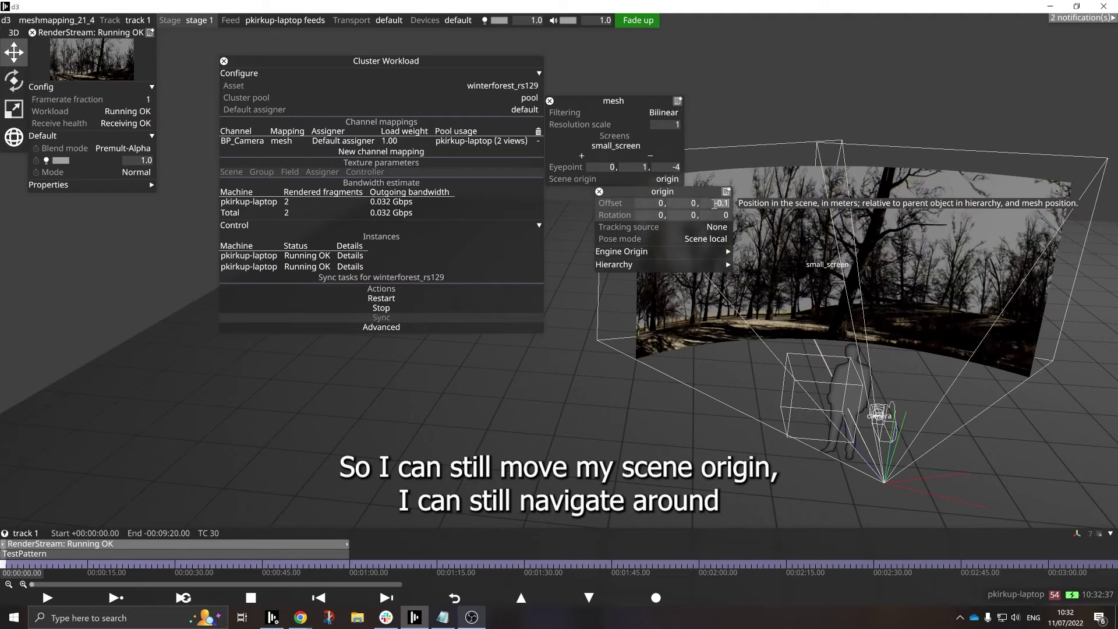
scroll(715, 204, "up", 4)
scroll(715, 204, "down", 3)
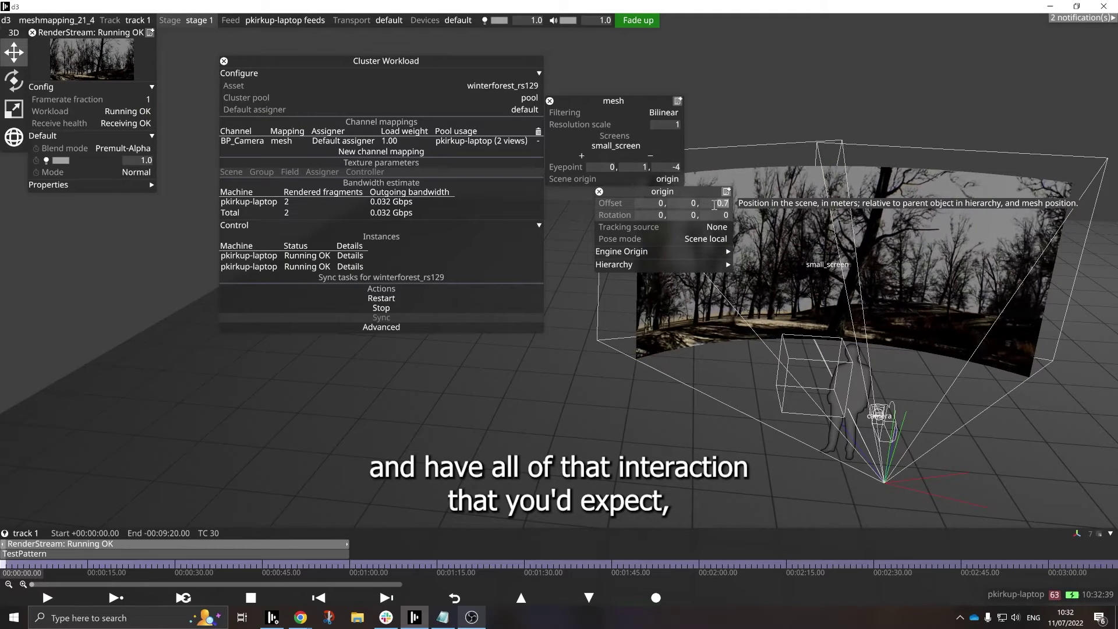
scroll(712, 203, "up", 8)
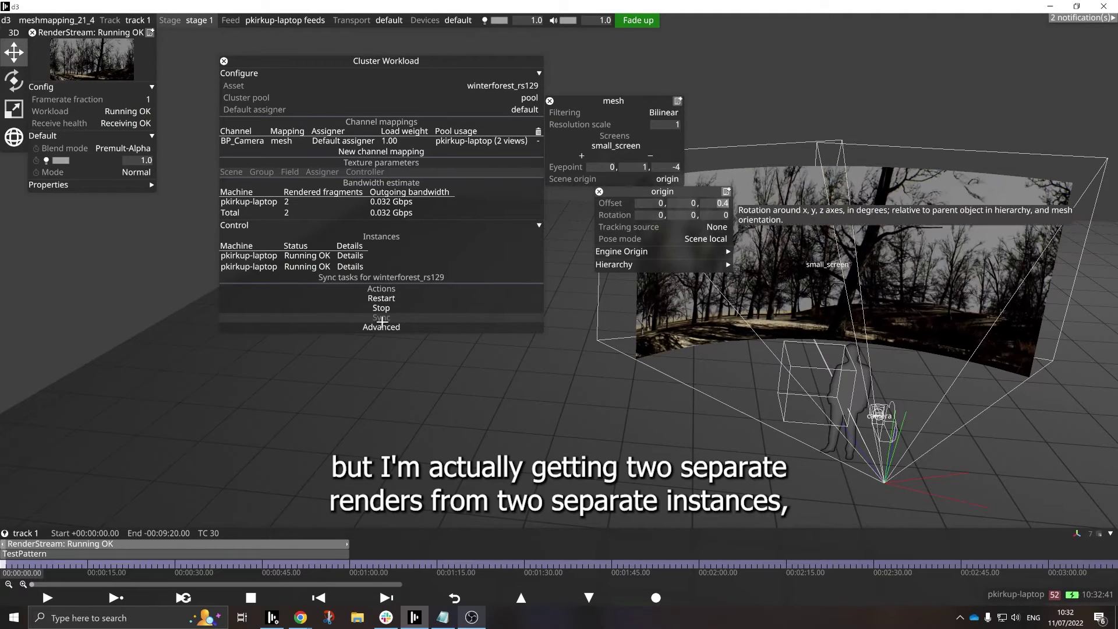
Open the workload's advanced details and preview the two output streams assigned to Channel Instance 0.
left_click(380, 327)
left_click(634, 338)
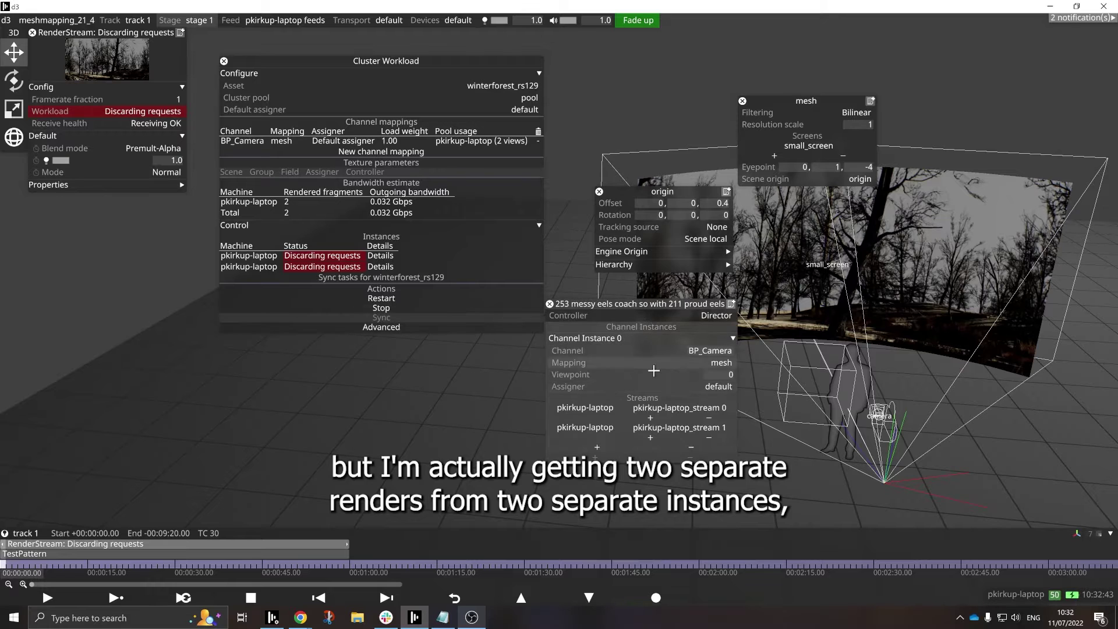
left_click(670, 428)
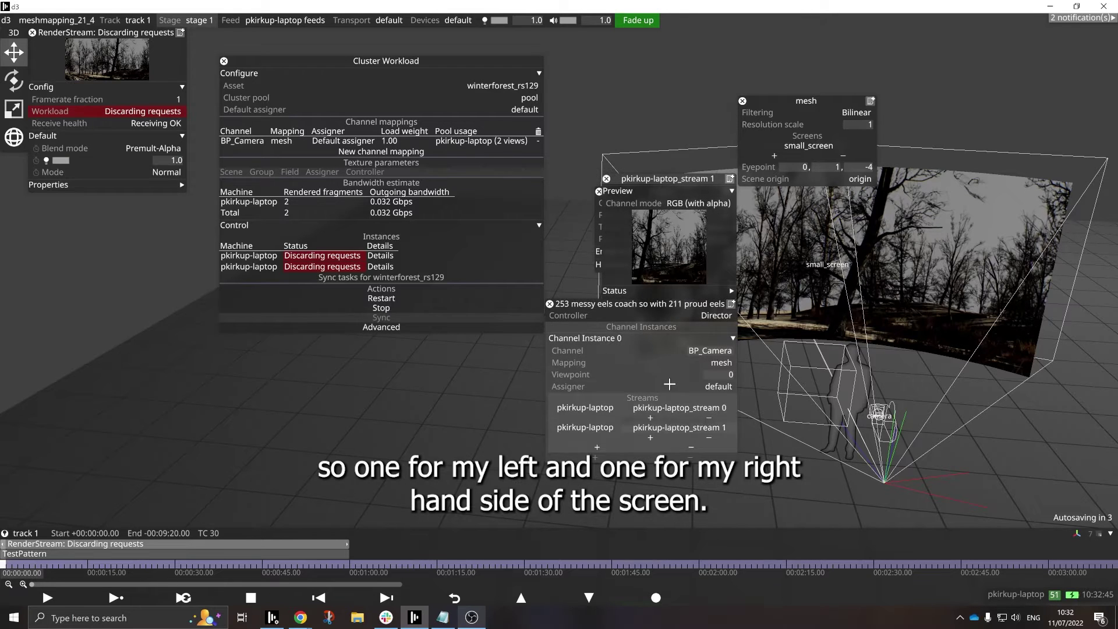
left_click(658, 406)
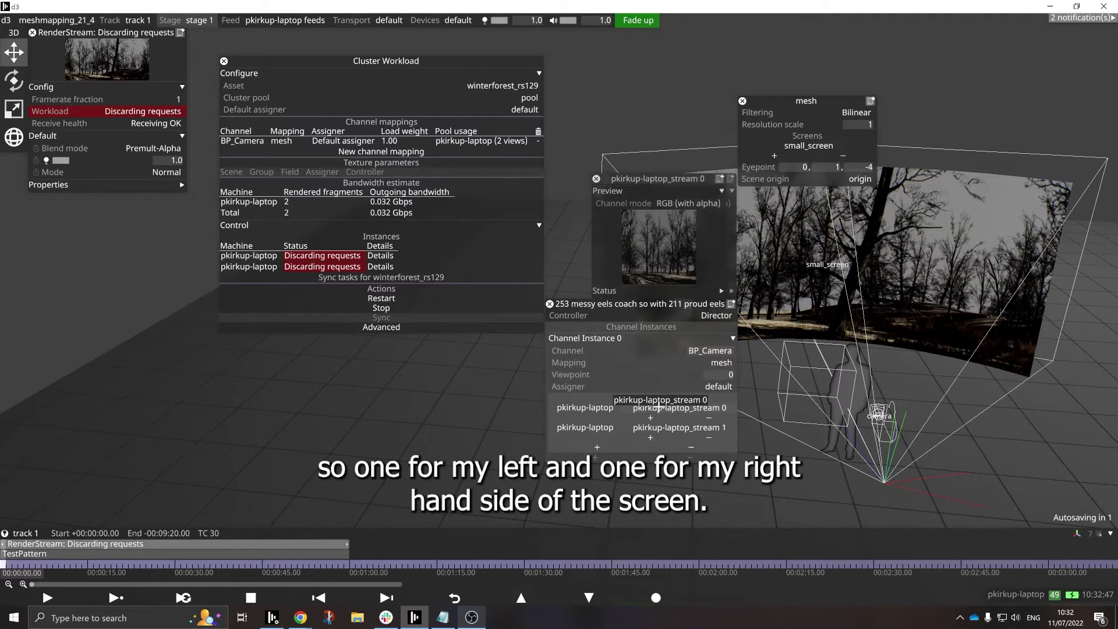
left_click_drag(617, 179, 563, 180)
left_click(542, 180)
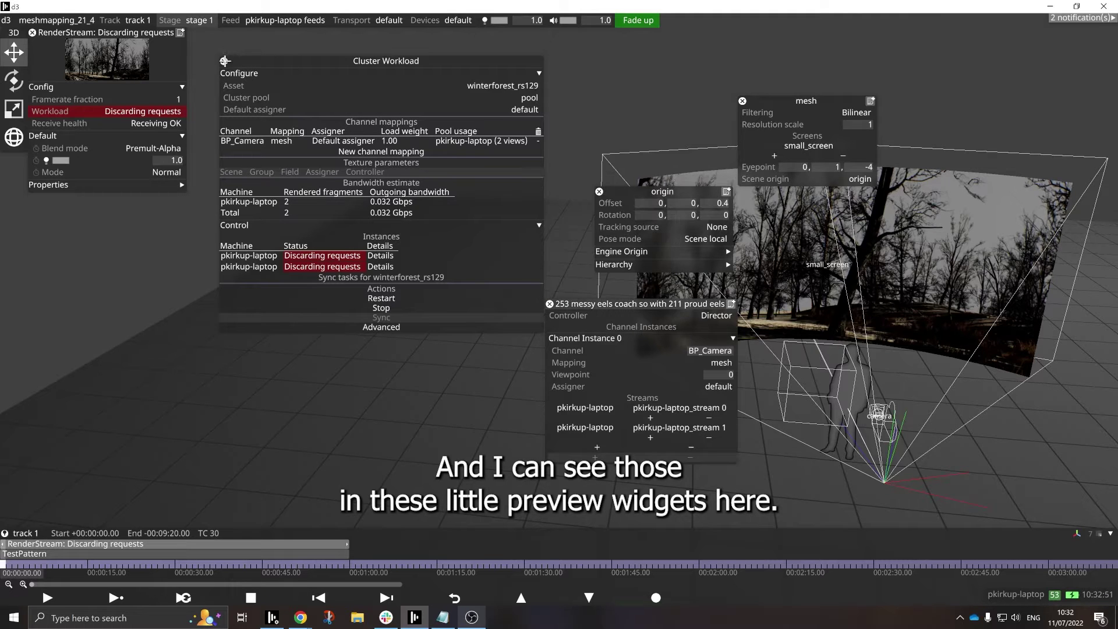
Close the origin and workload detail editors and stop the running cluster workload.
left_click(599, 191)
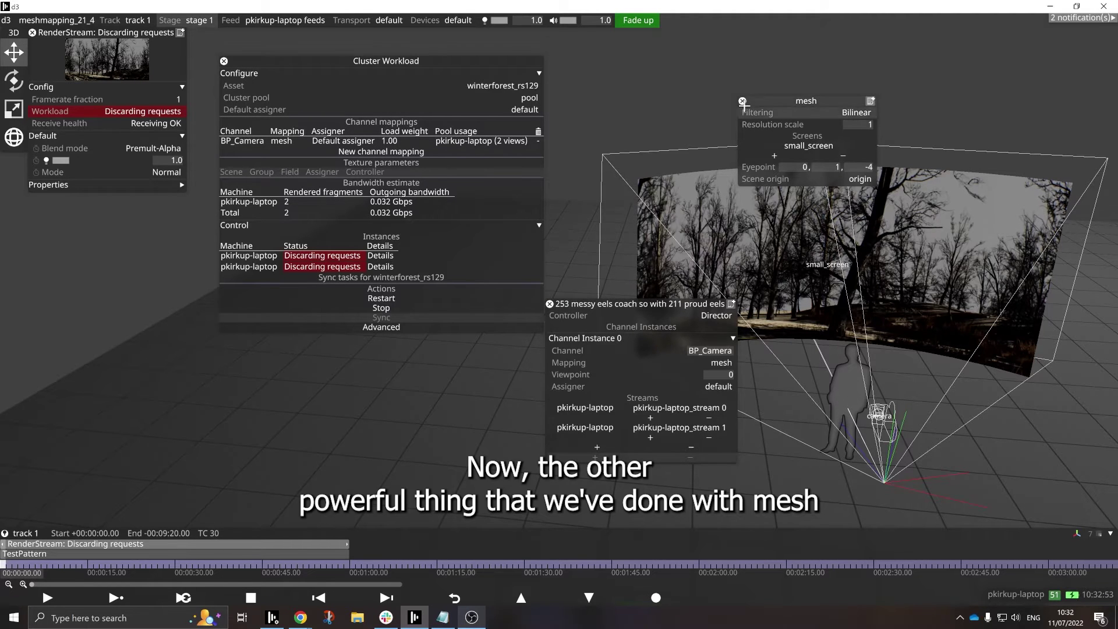
left_click(549, 303)
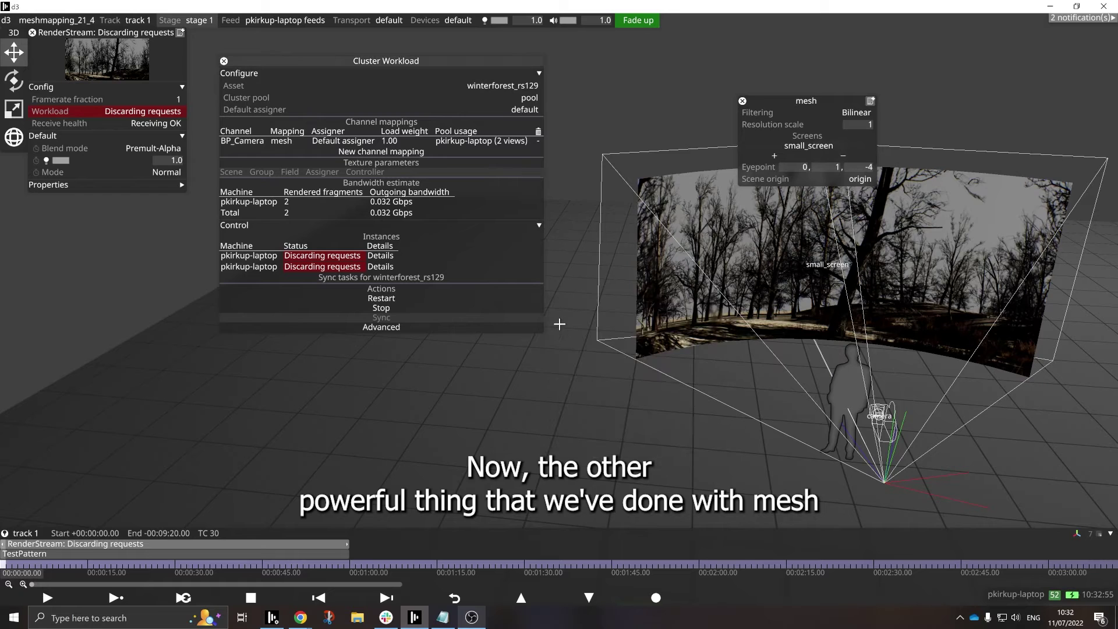
left_click(389, 308)
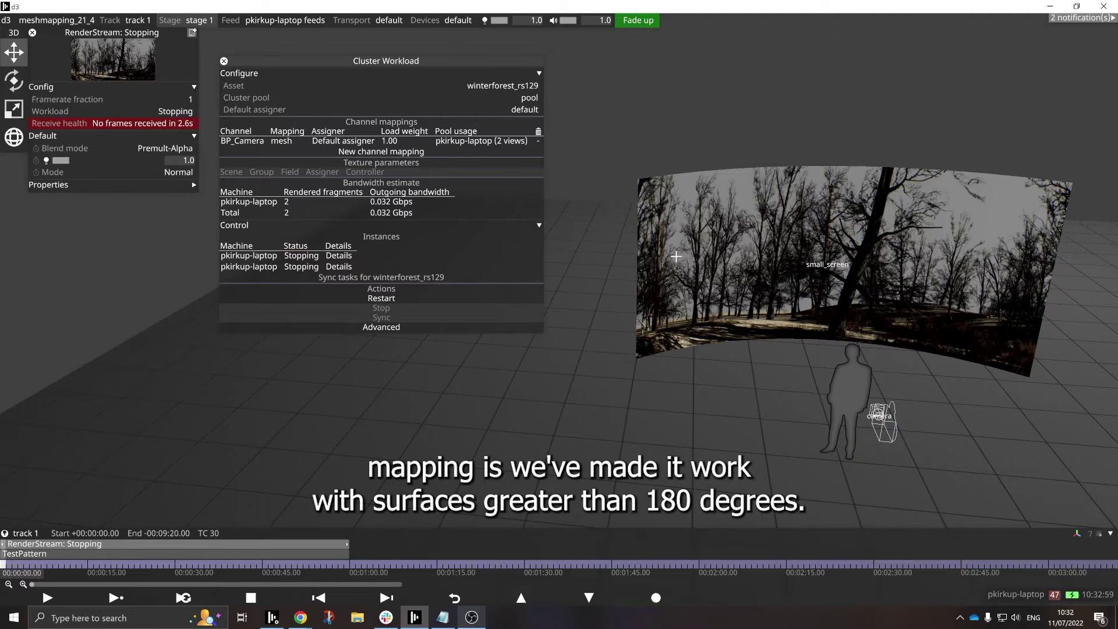
Replace small_screen with main_screen in the stage's LED screens and check the on-stage target of mrset.
left_click(193, 24)
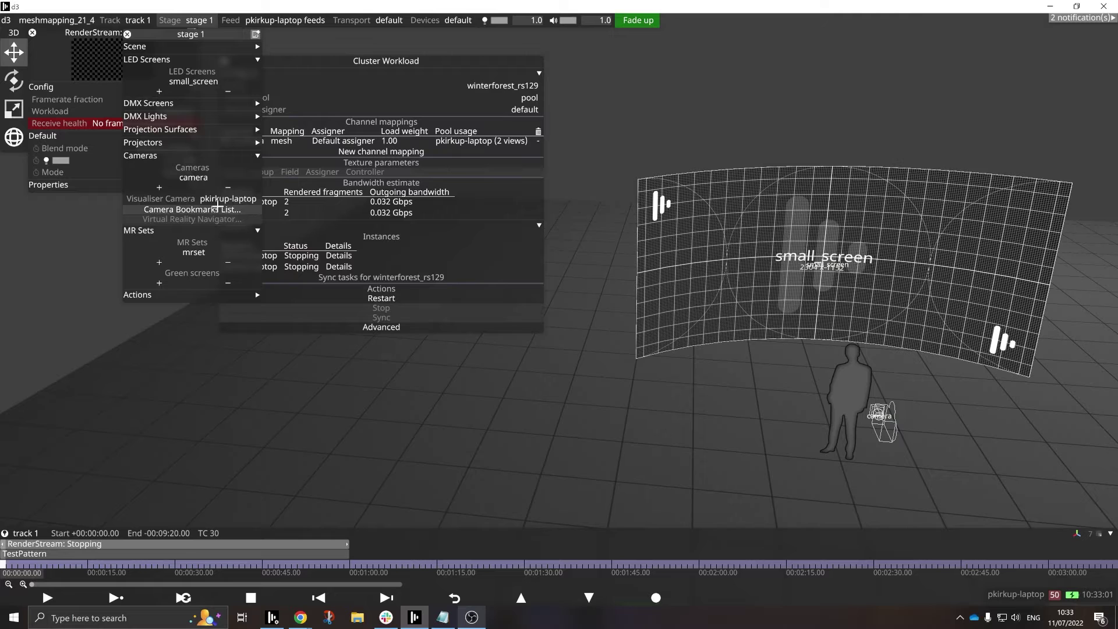
left_click(228, 91)
left_click(189, 86)
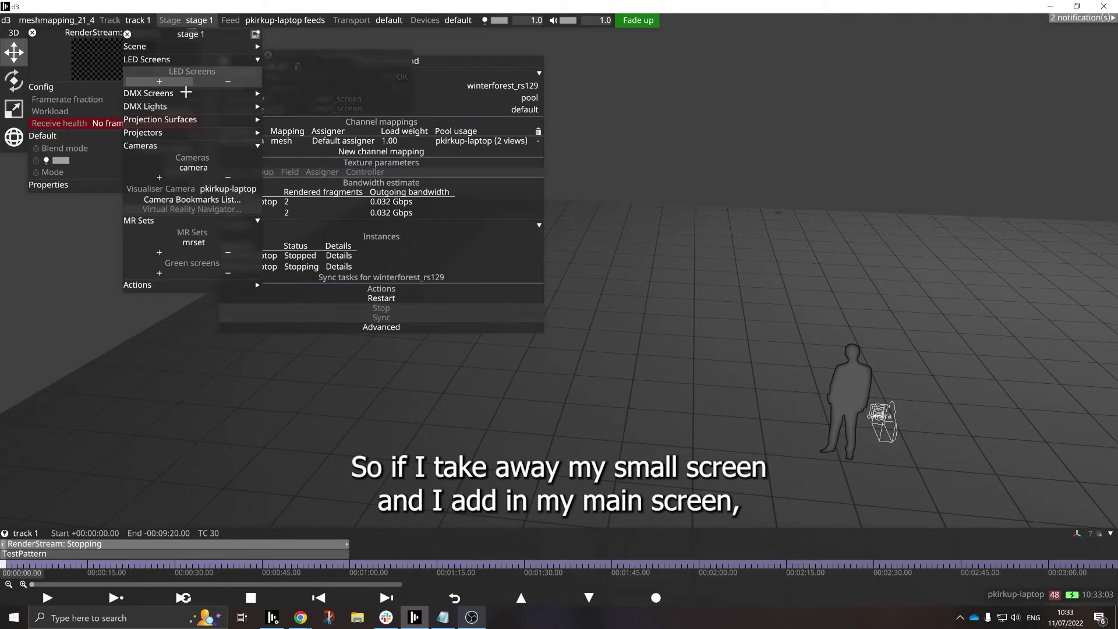
left_click(338, 98)
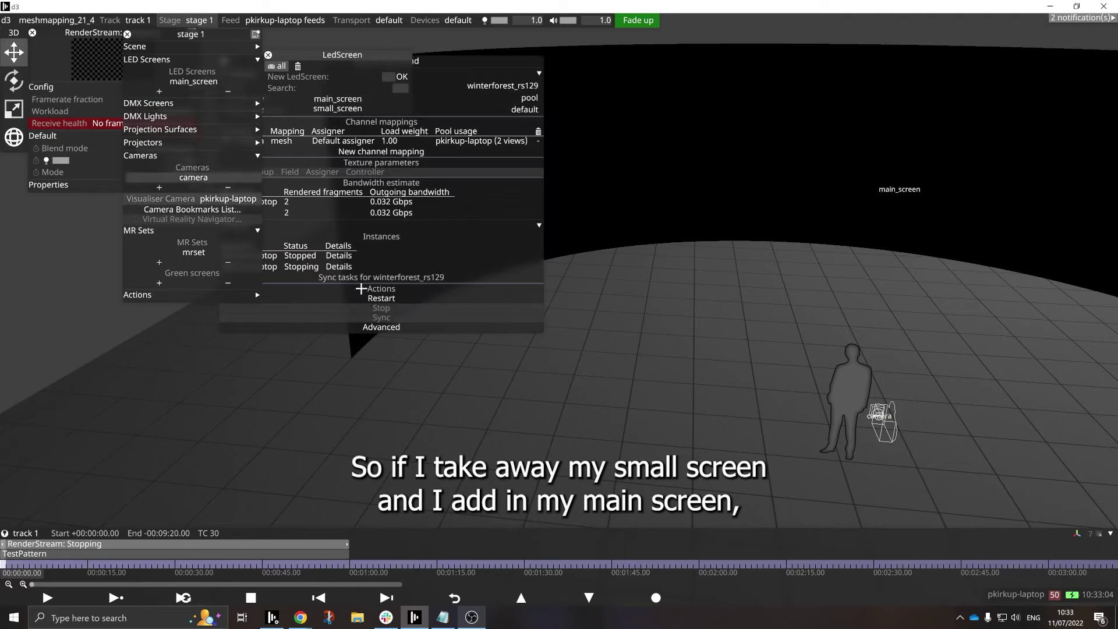
left_click(194, 251)
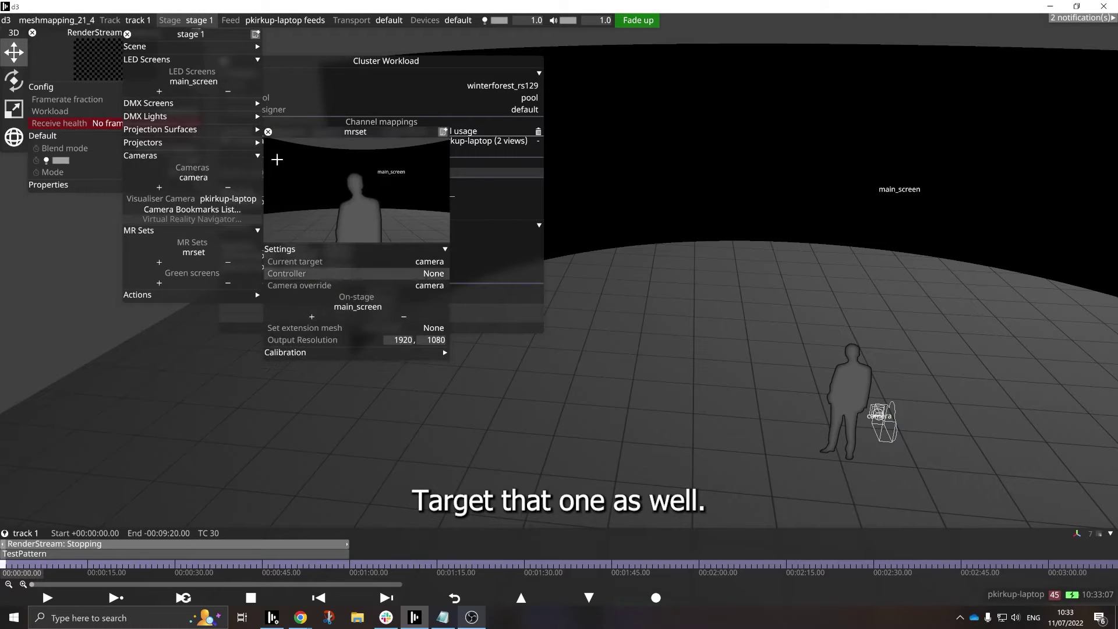
left_click(267, 132)
left_click(127, 34)
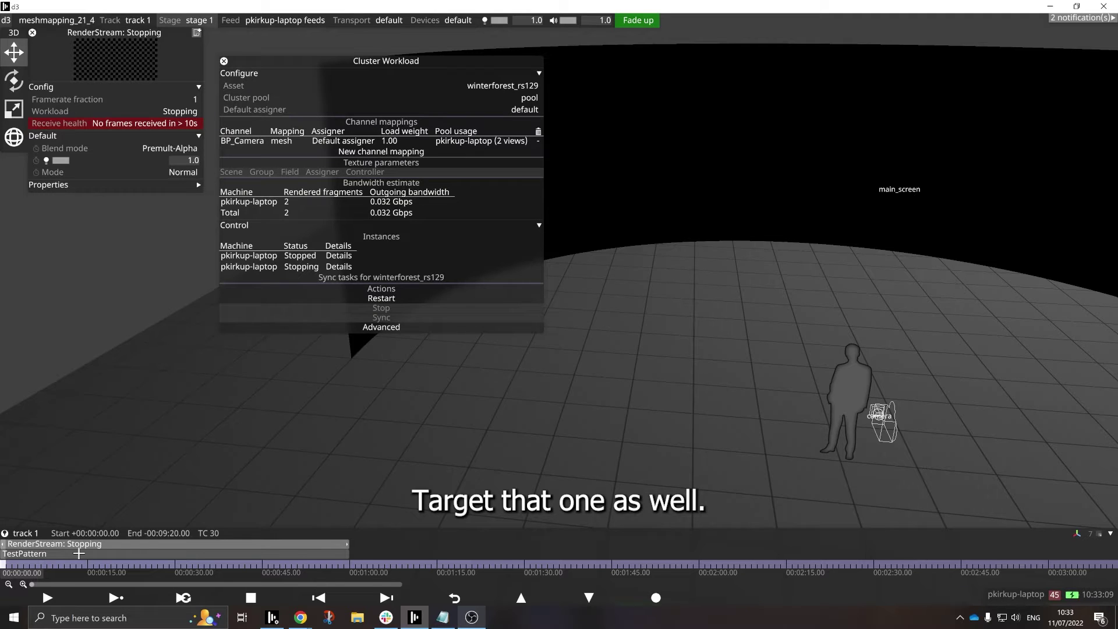
Set the TestPattern layer's mapping to main_screen (direct) and close its editor.
left_click(58, 553)
left_click(148, 71)
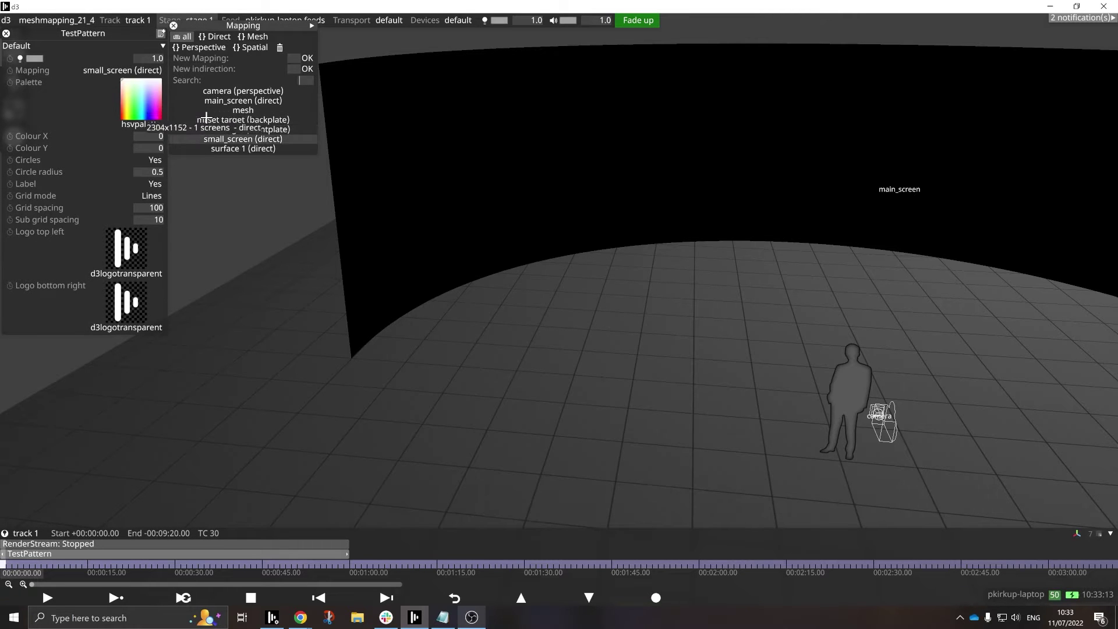
left_click(204, 97)
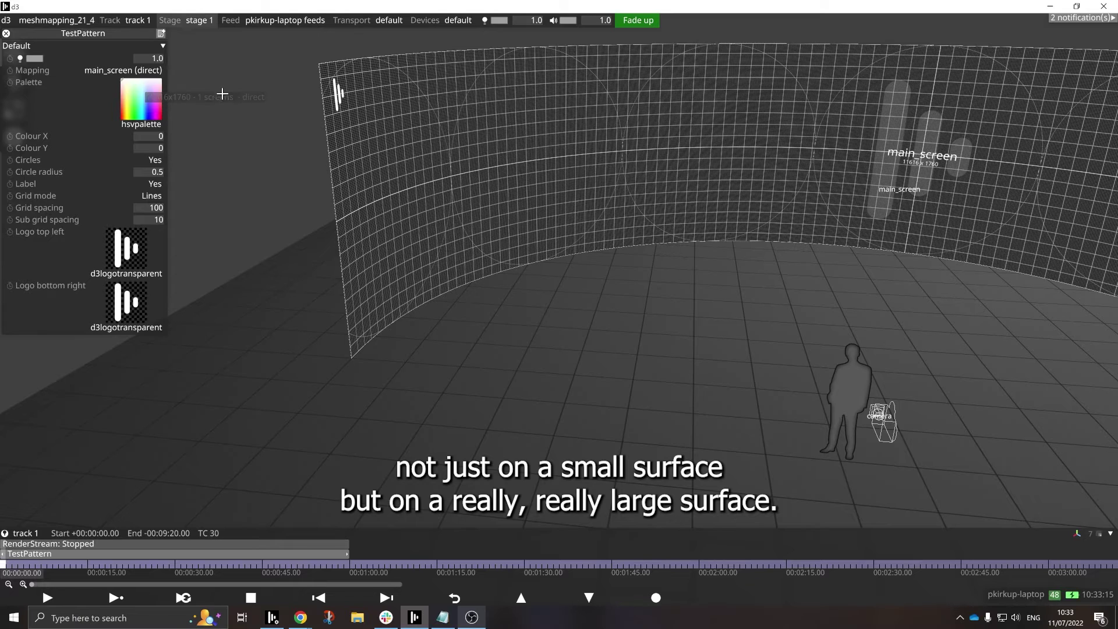
left_click(601, 392)
left_click_drag(601, 393, 396, 374)
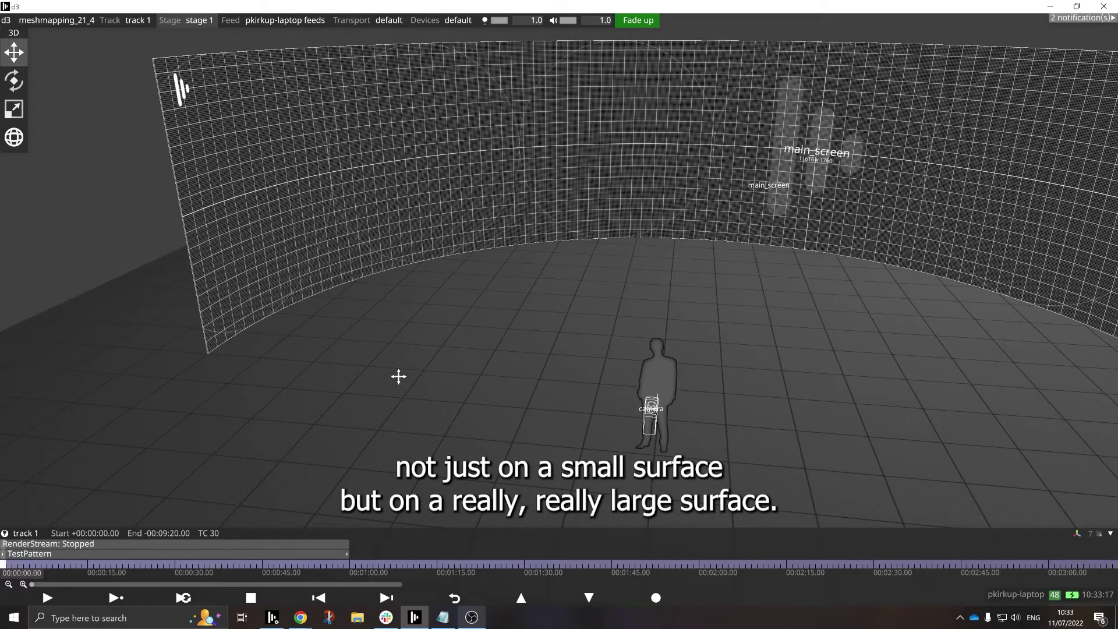
Open the mesh mapping from the RenderStream layer's workload and replace small_screen with main_screen.
left_click(62, 544)
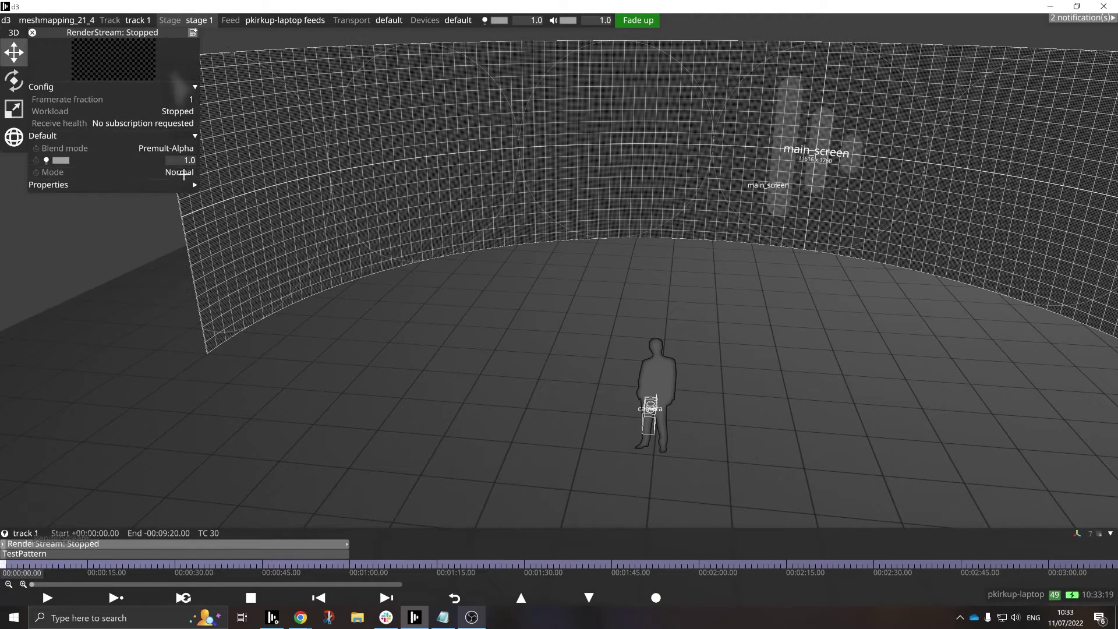
left_click(172, 116)
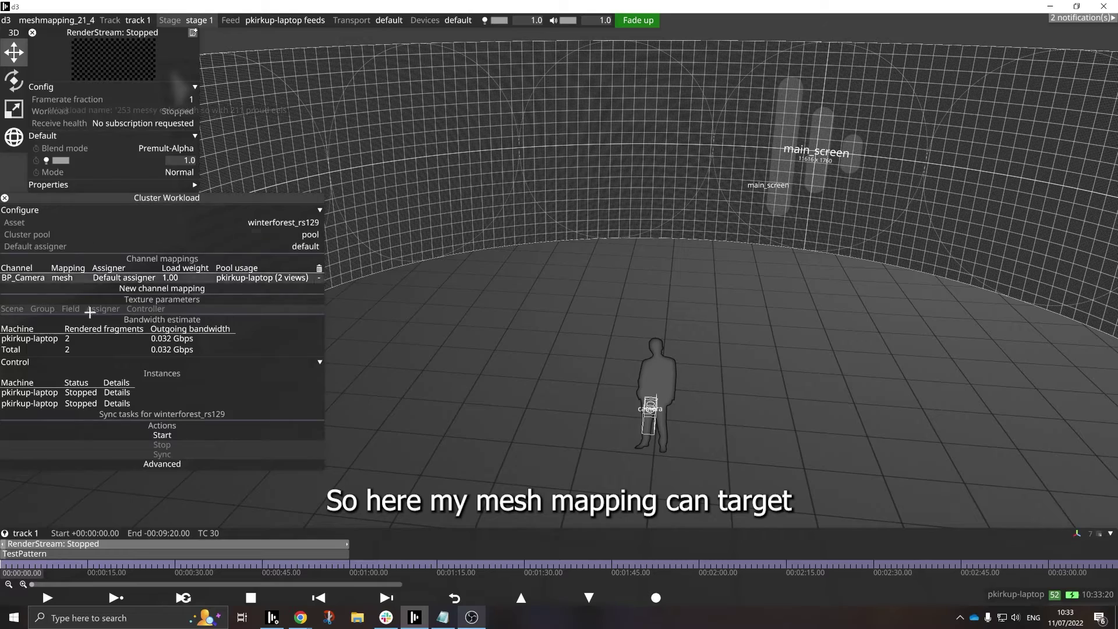
left_click(62, 278)
left_click(406, 284)
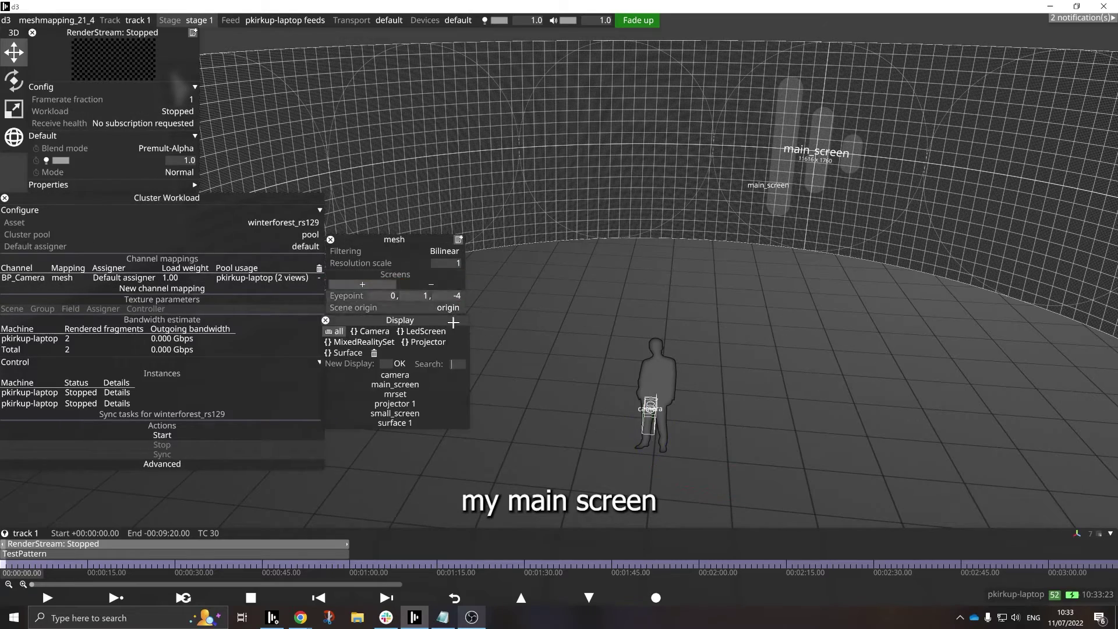
left_click(454, 386)
Examine how the render frustums are divided around main_screen and check the screen's resolution in its settings.
left_click_drag(603, 484, 615, 465)
scroll(615, 465, "down", 4)
left_click_drag(558, 490, 637, 428)
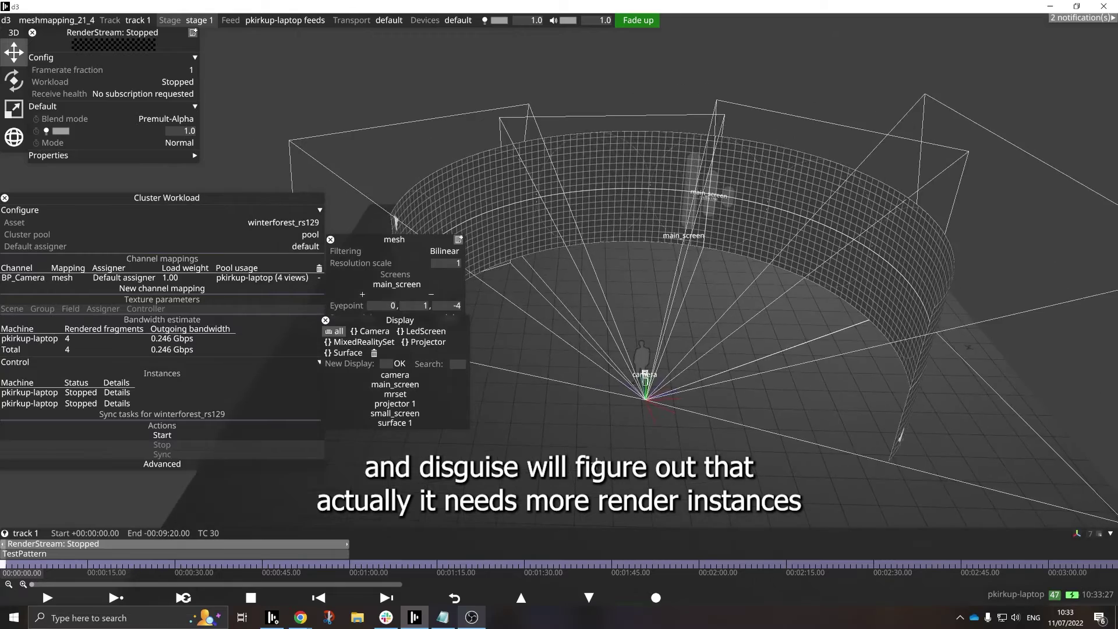
middle_click_drag(638, 429, 728, 431)
left_click_drag(684, 440, 575, 361)
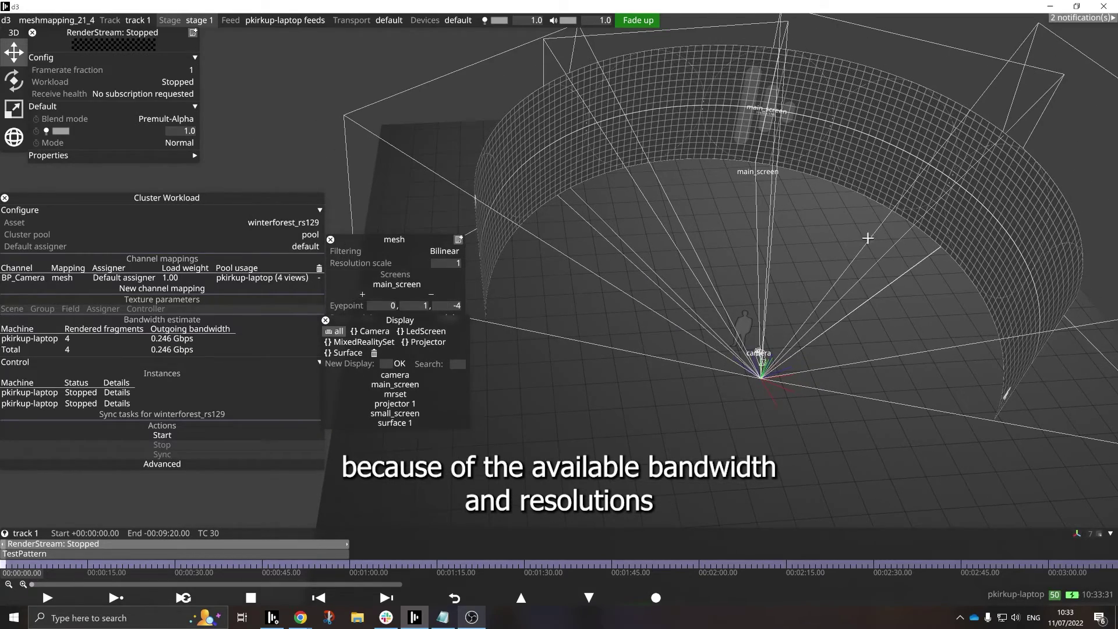
left_click_drag(730, 336, 756, 186)
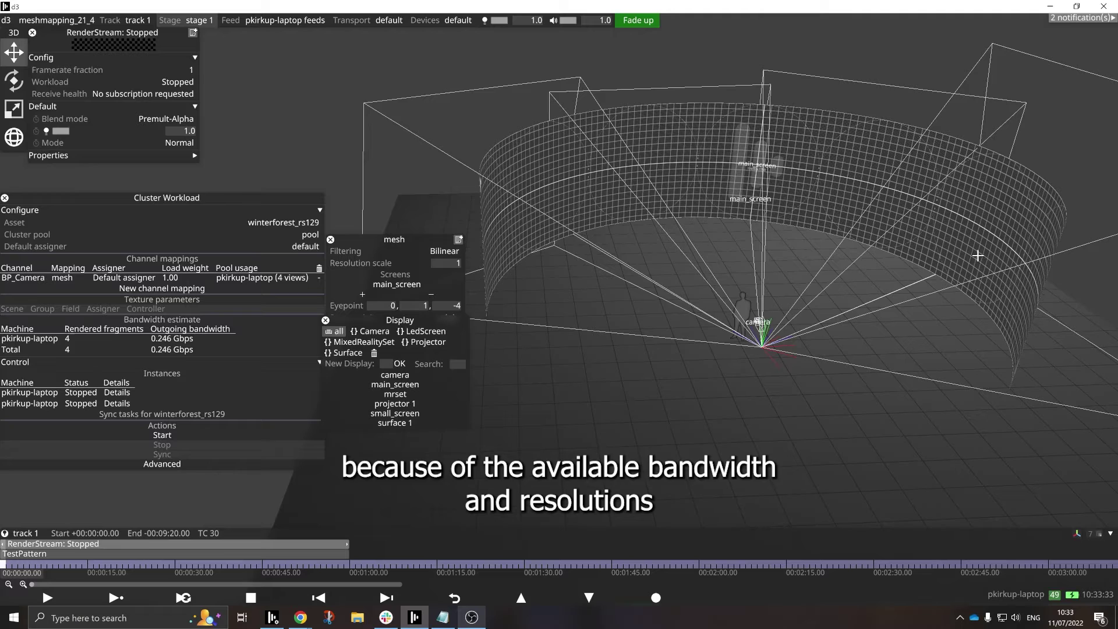
left_click_drag(769, 268, 557, 319)
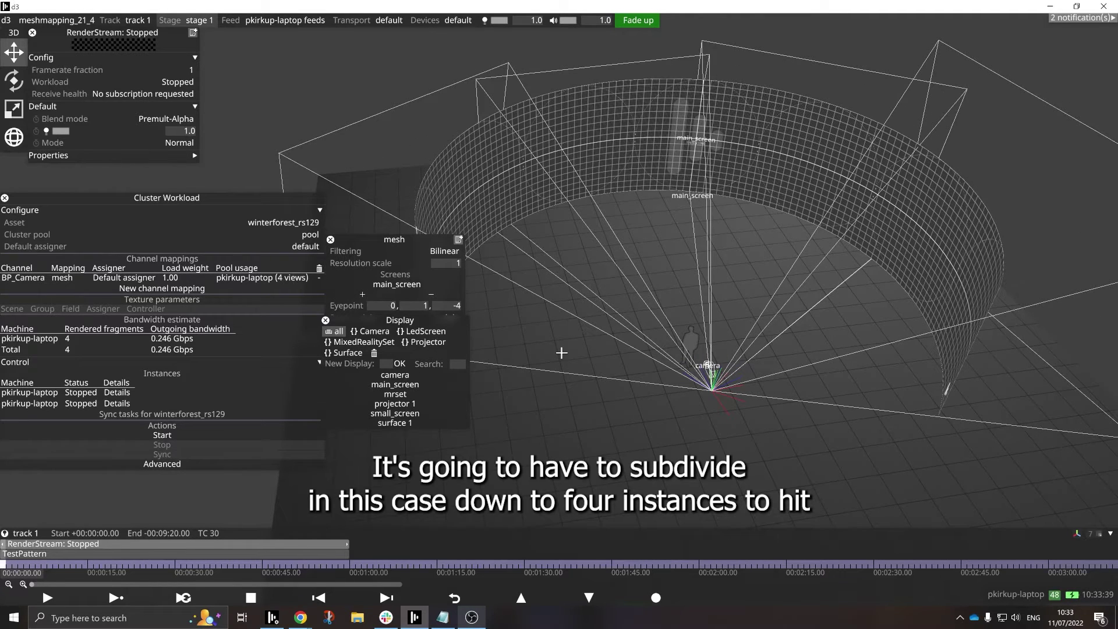
left_click(324, 319)
left_click(675, 153)
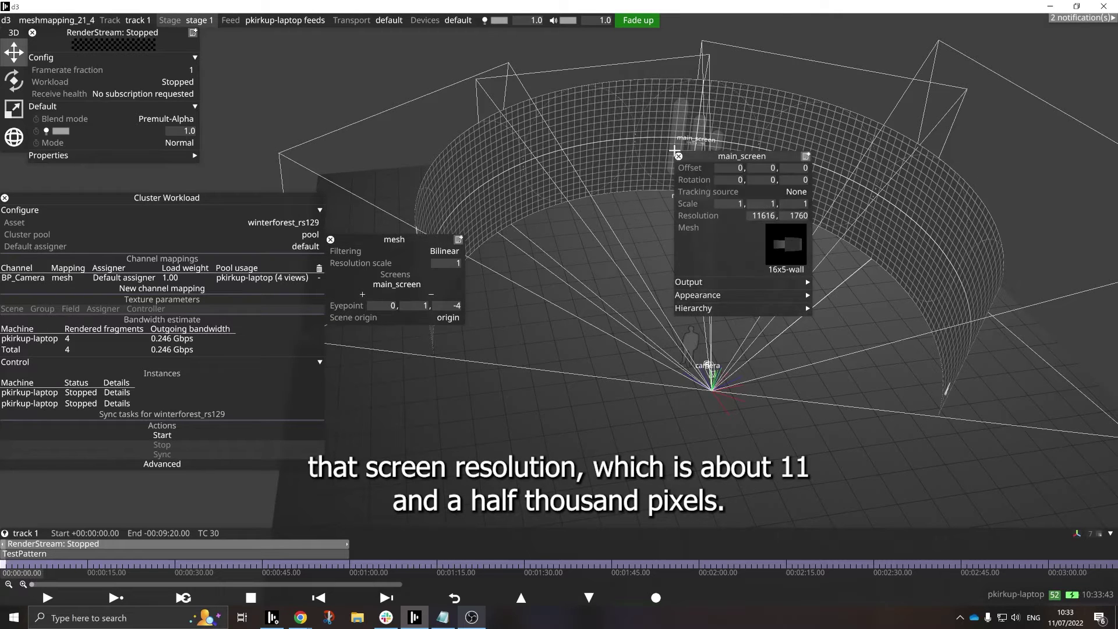
left_click(678, 156)
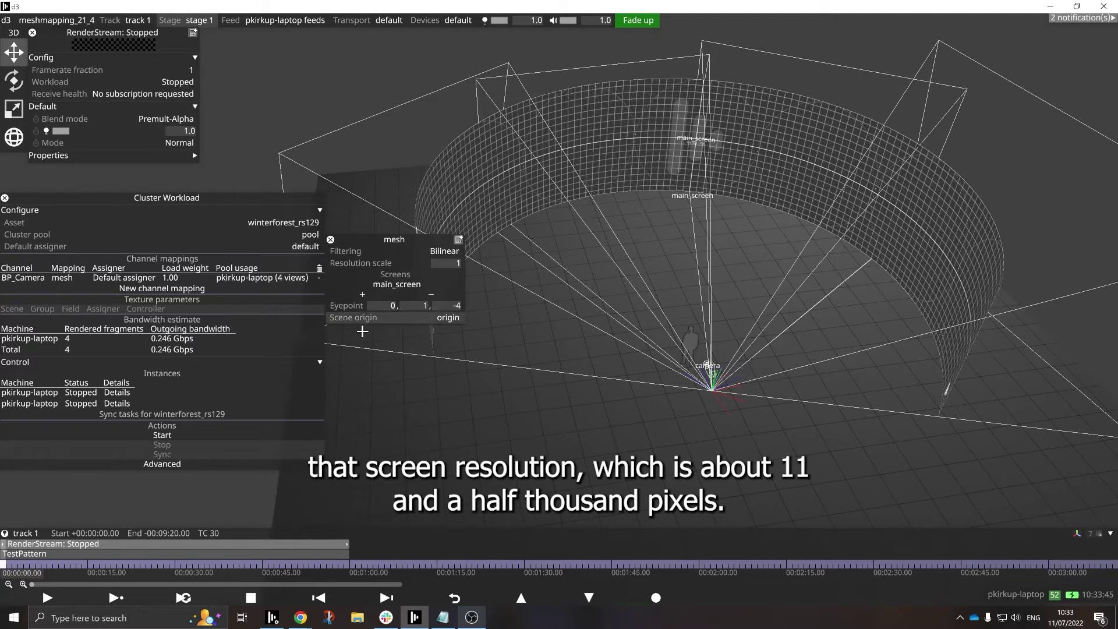
Set the mesh mapping's resolution scale to 0.3.
left_click(433, 265)
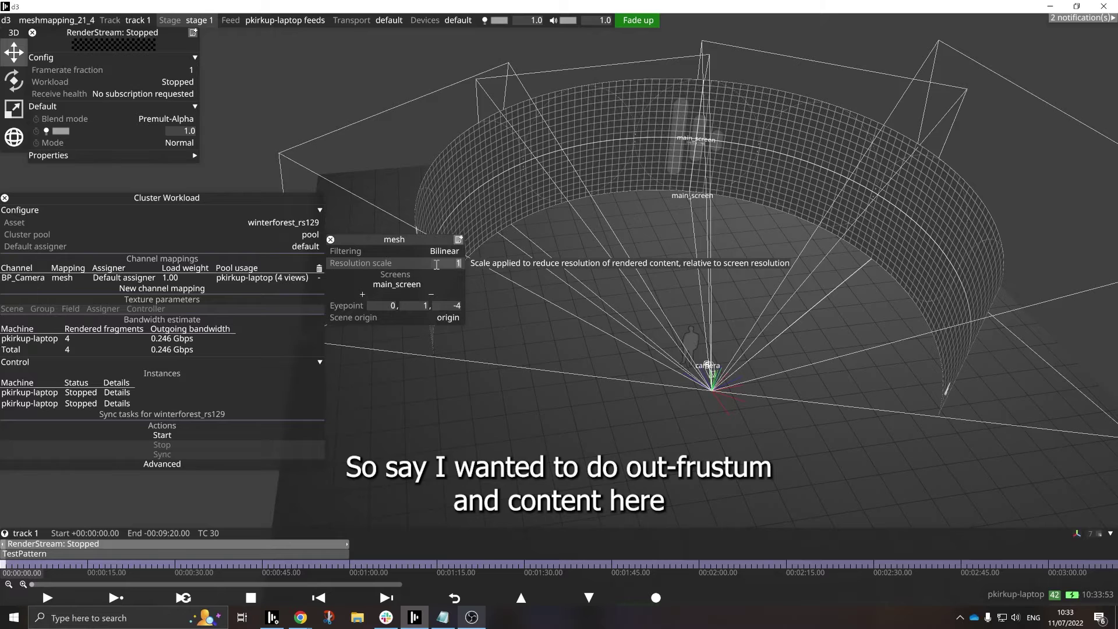
type(".3")
key("Return")
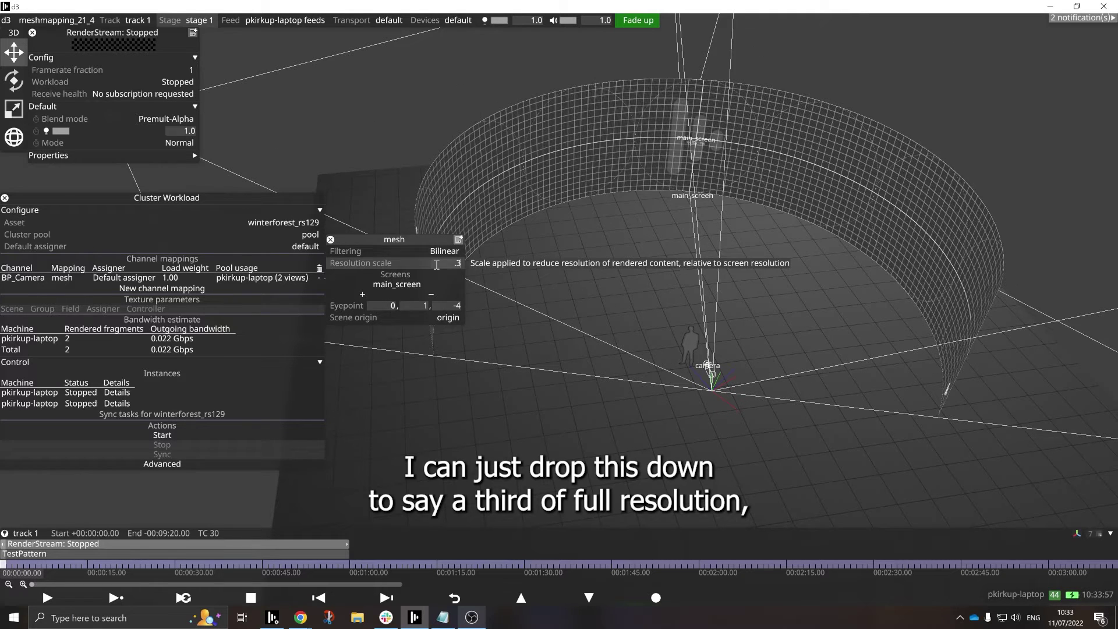
Start the cluster workload and inspect the rendered content across the full curve of main_screen.
left_click_drag(609, 365, 626, 410)
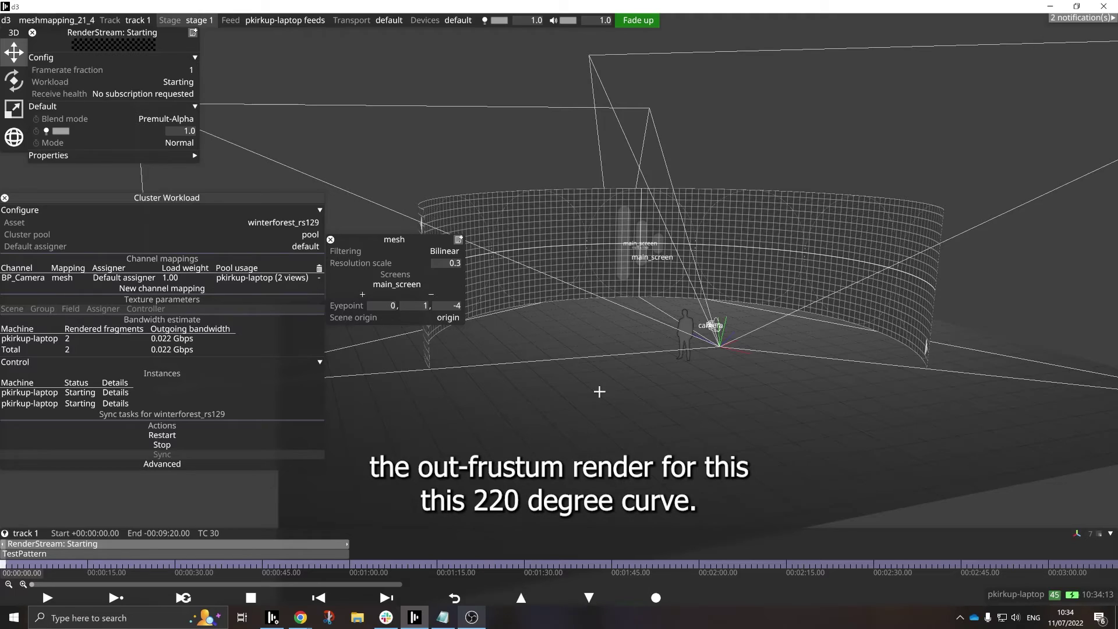
left_click_drag(624, 389, 609, 334)
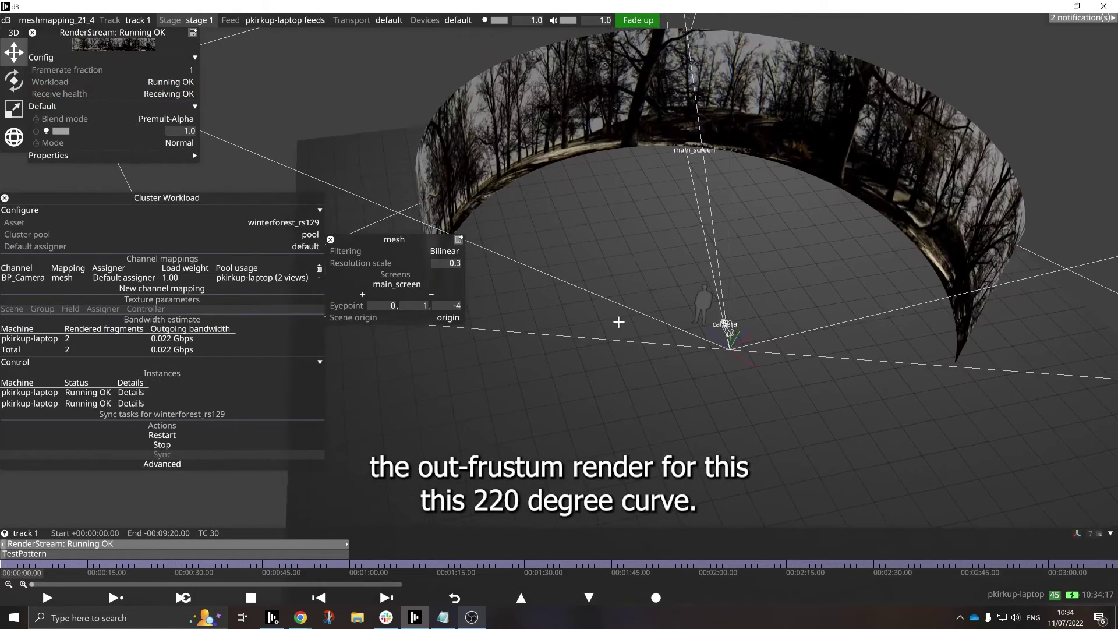
middle_click_drag(619, 323, 611, 387)
scroll(681, 417, "up", 4)
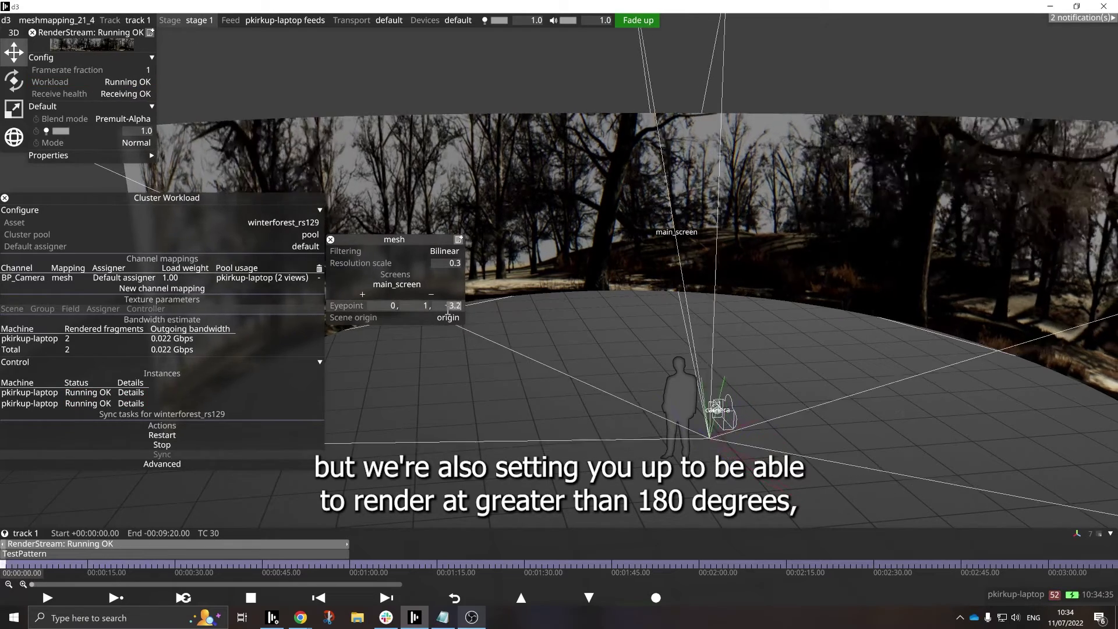
Adjust the mesh mapping's eyepoint to 1.4 in Y and -0.3 in Z and inspect the render across main_screen.
type("1.1")
scroll(448, 310, "up", 8)
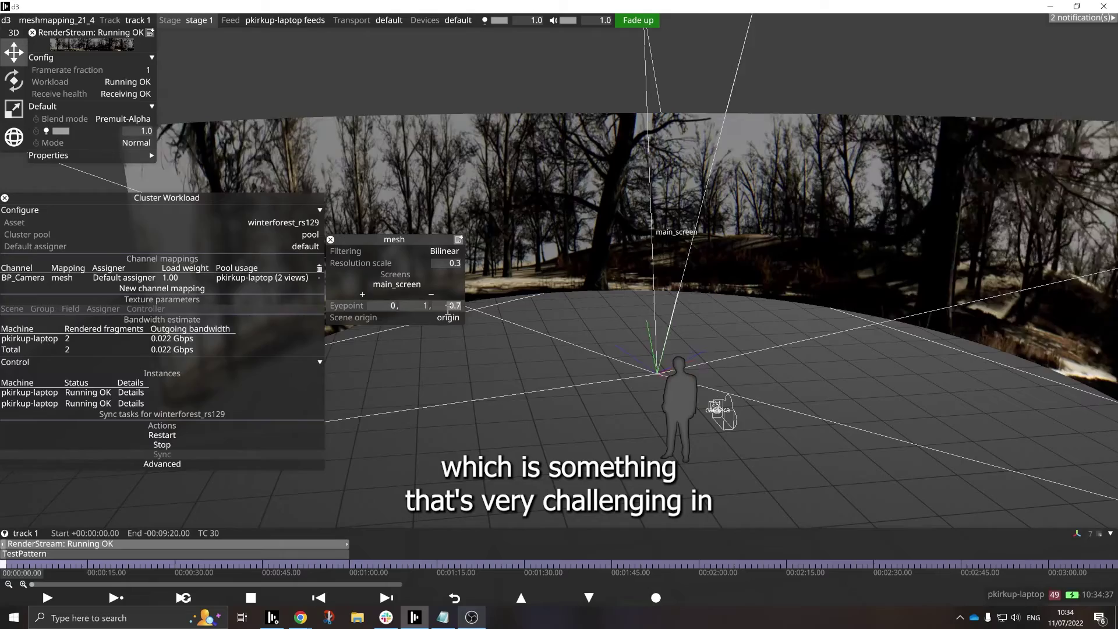
left_click_drag(539, 407, 541, 454)
left_click(406, 310)
scroll(405, 310, "up", 4)
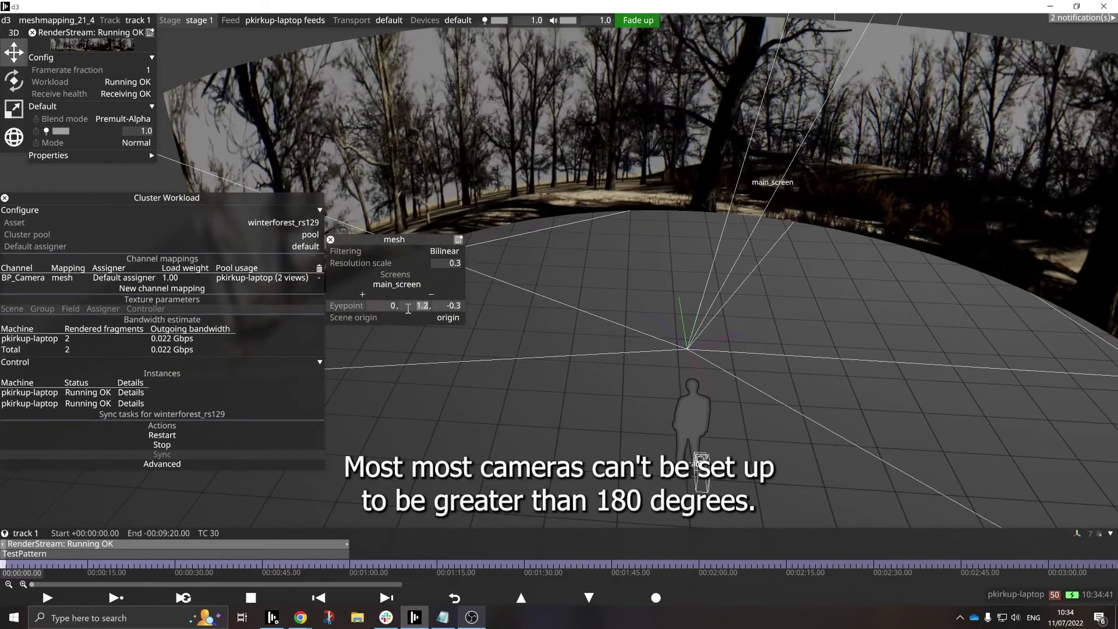
left_click_drag(647, 401, 669, 400)
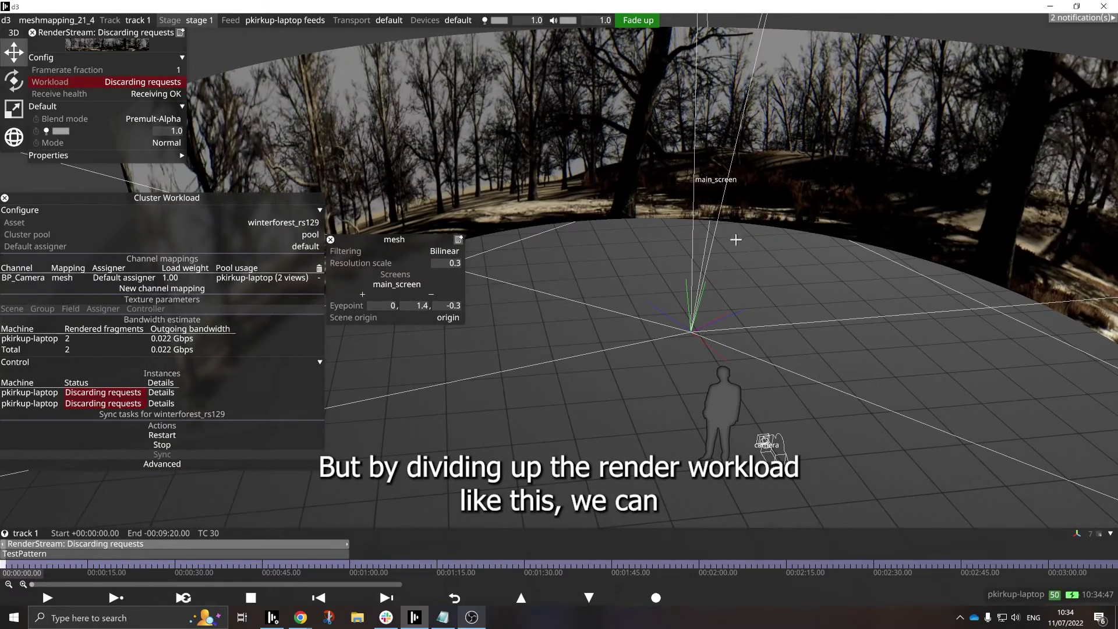
scroll(614, 354, "down", 5)
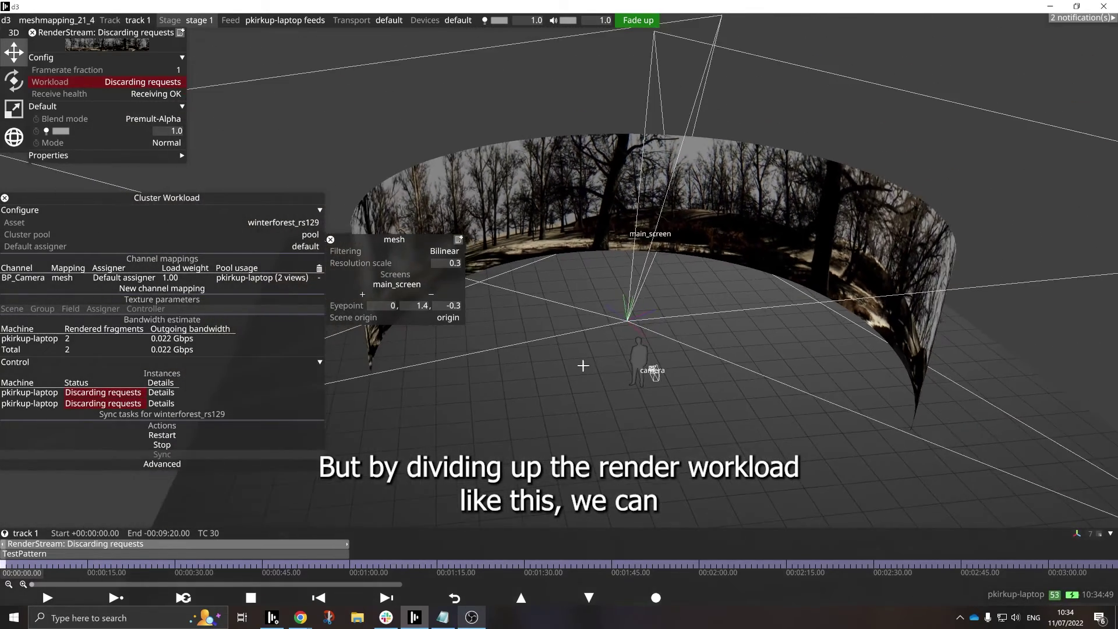
mouse_move(581, 366)
left_mouse_down()
mouse_move(619, 348)
mouse_move(576, 372)
left_mouse_up()
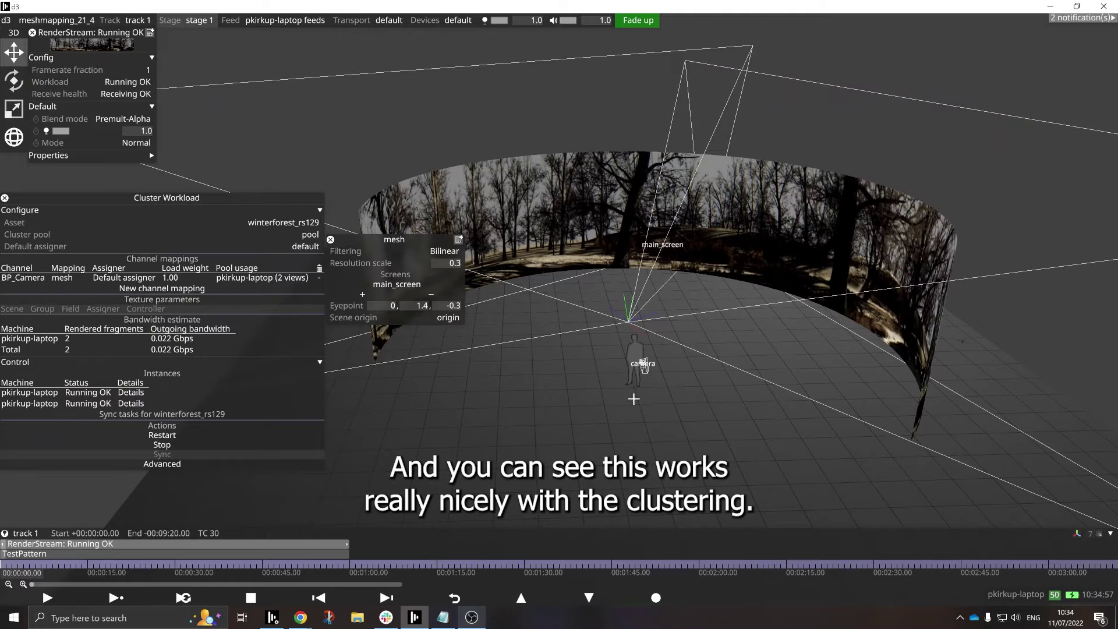
left_click_drag(634, 399, 633, 326)
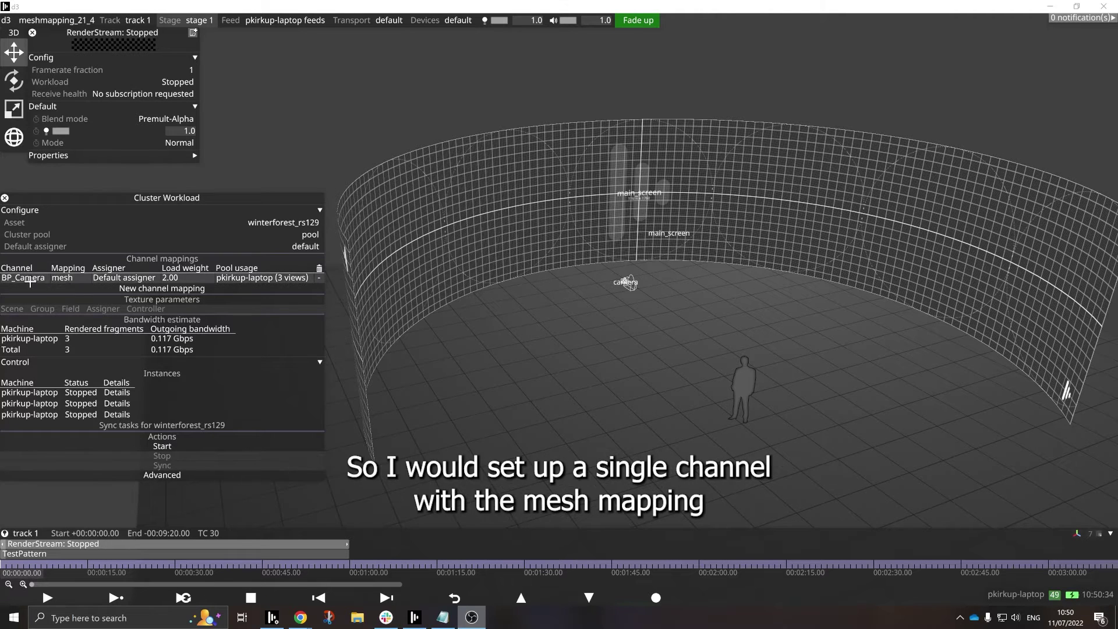
Add a BP_Camera channel mapping using mrset target (backplate) and set that mapping's scene origin to origin.
left_click(87, 286)
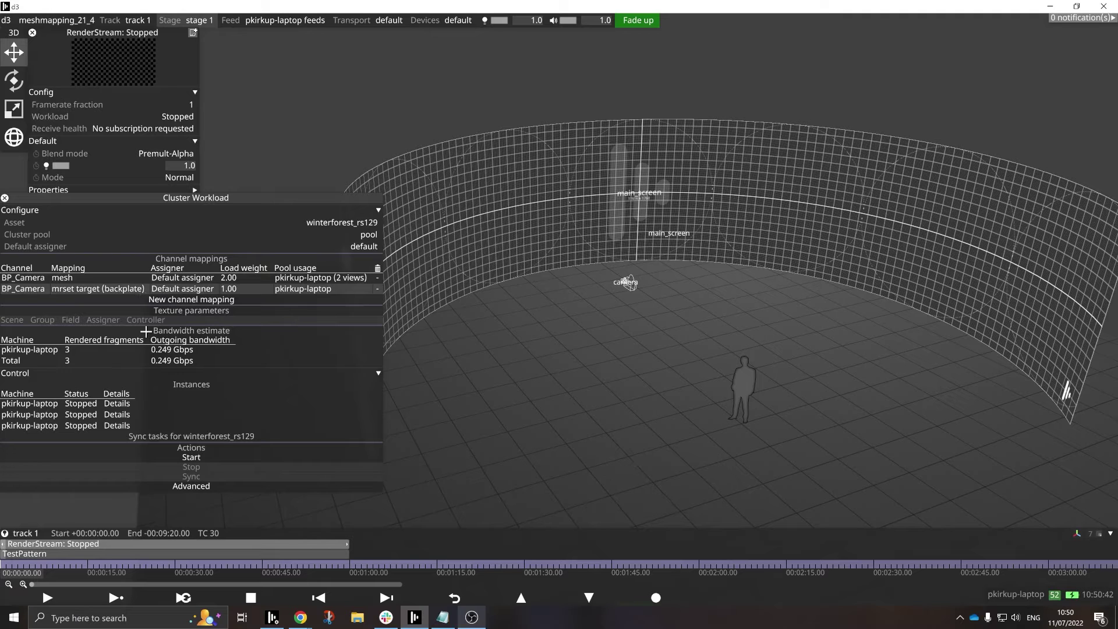
left_click(103, 289)
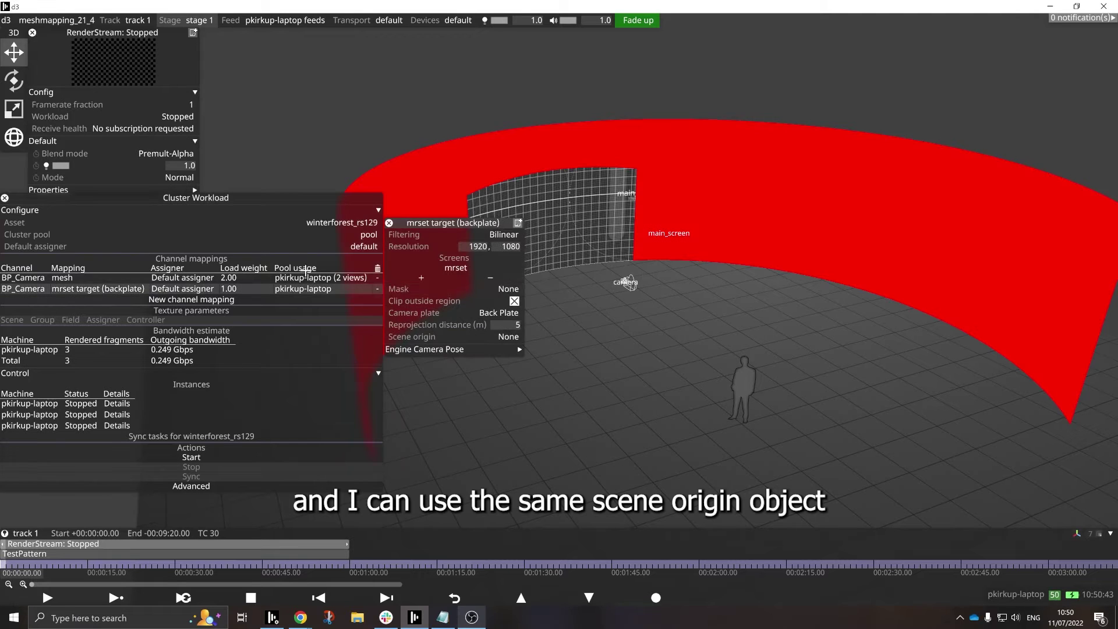
left_click(460, 337)
left_click(485, 414)
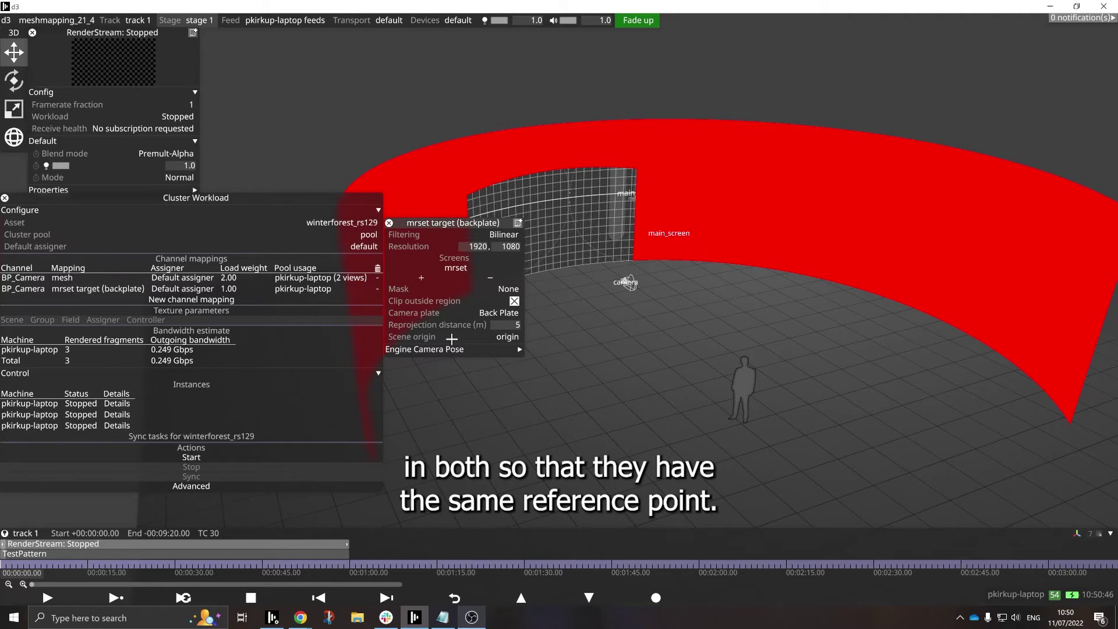
Start the cluster workload and inspect the in-frustum and out-frustum renders on main_screen.
left_click(99, 459)
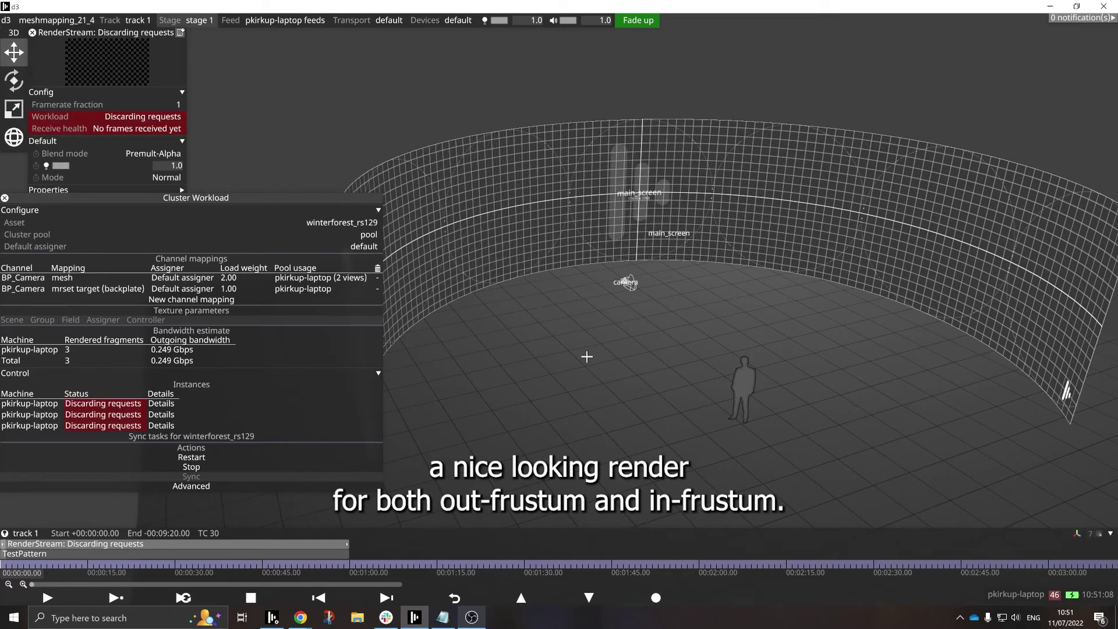
left_click_drag(642, 336, 600, 335)
scroll(605, 281, "up", 5)
left_click_drag(607, 282, 592, 353)
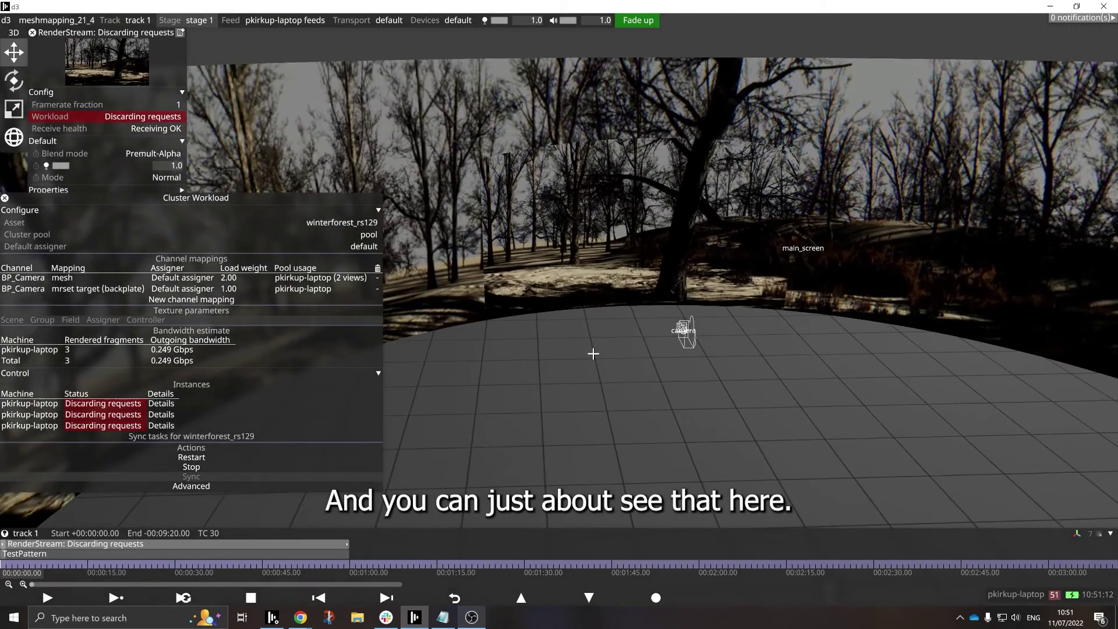
Move the camera sideways in front of main_screen and compare the in-frustum render with the surrounding content.
left_click(693, 333)
left_click_drag(728, 330, 591, 366)
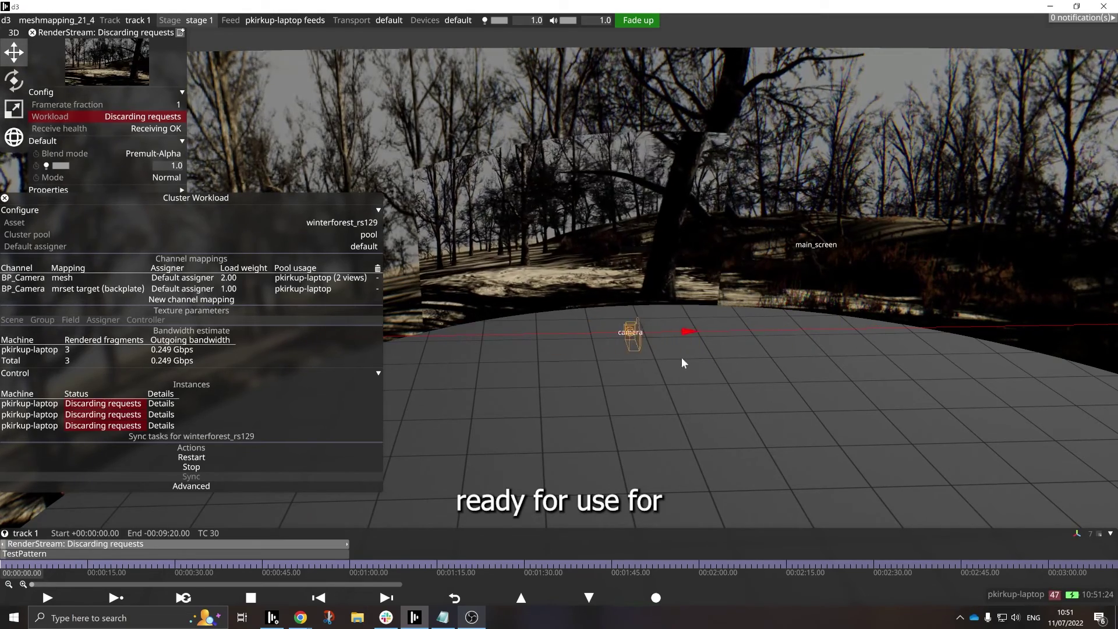
left_click_drag(681, 357, 703, 354)
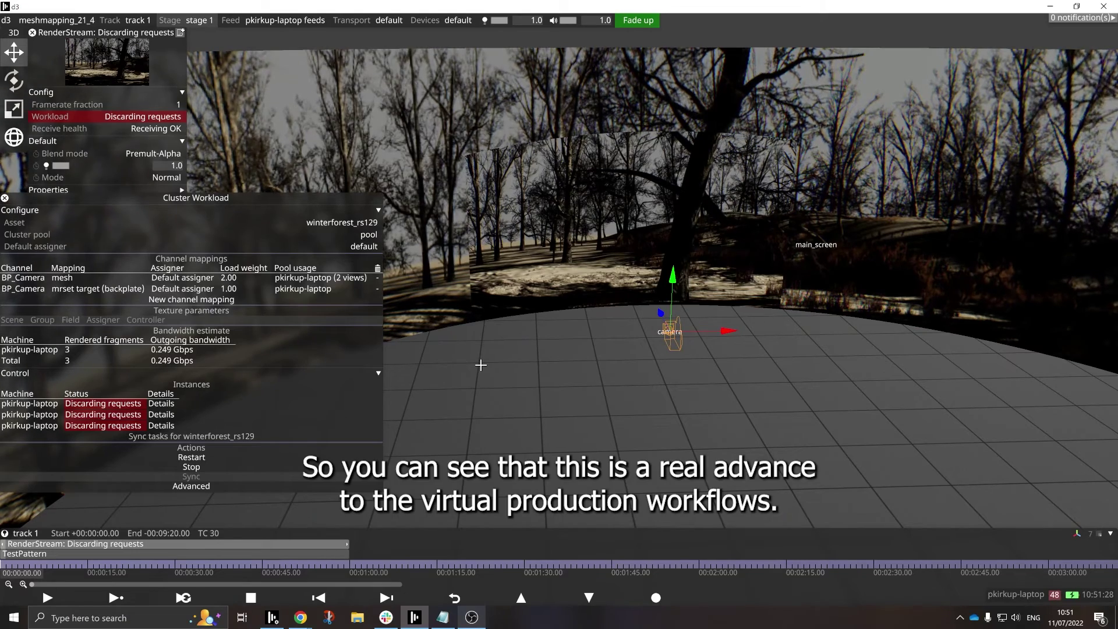
scroll(481, 365, "down", 3)
scroll(552, 367, "down", 2)
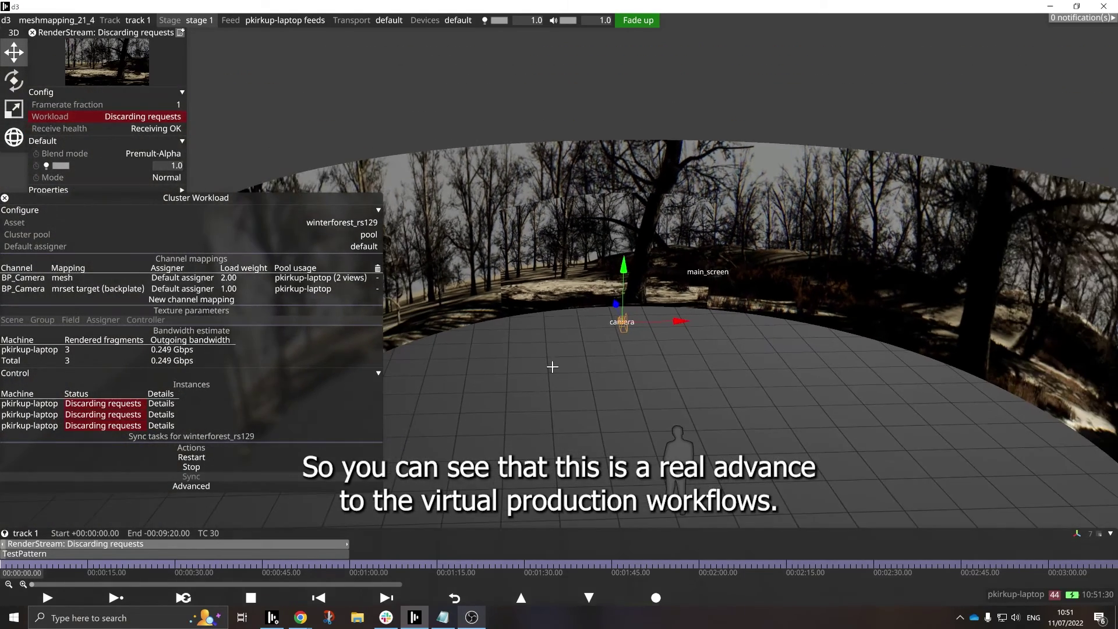
middle_click_drag(578, 372, 603, 377)
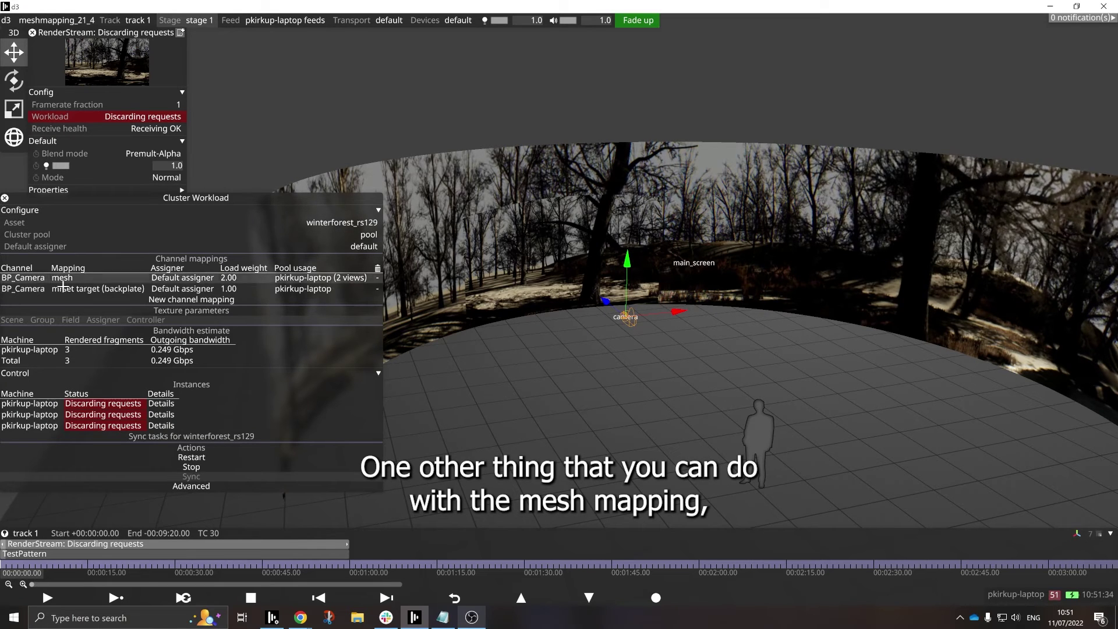
Stop the cluster workload and replace main_screen with mrset as the mesh mapping's target screen.
left_click(199, 465)
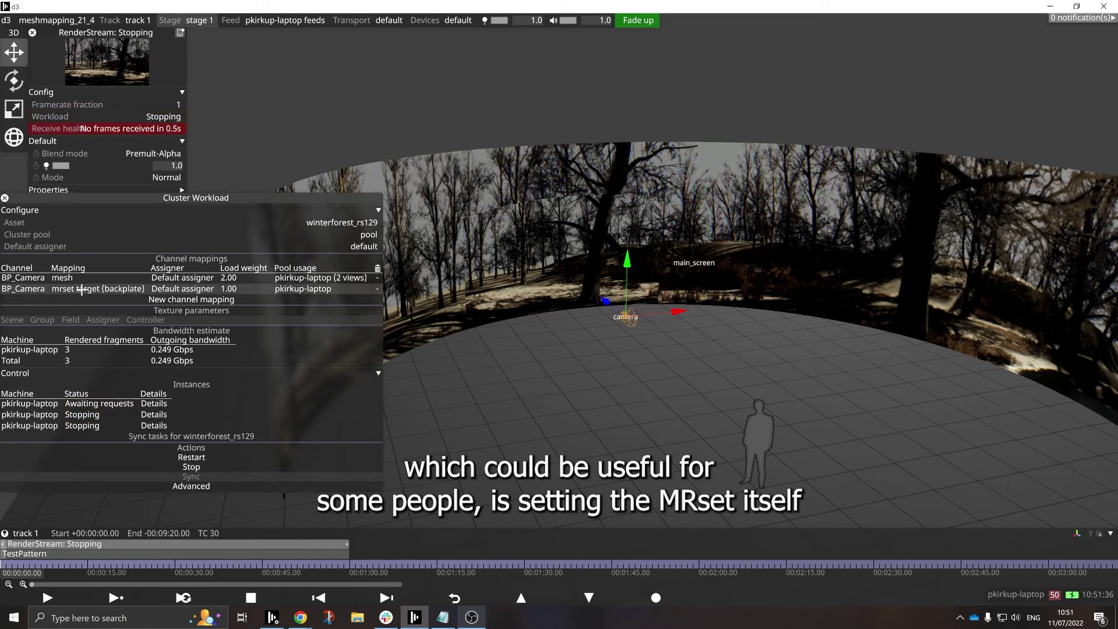
left_click(63, 278)
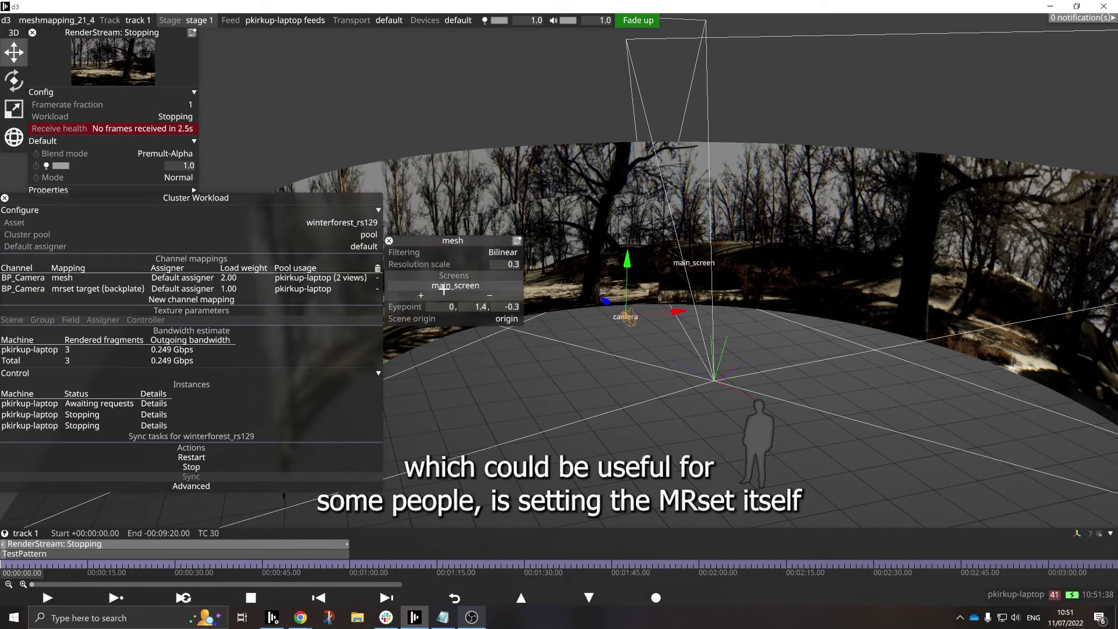
left_click(444, 286)
left_click(489, 295)
left_click(420, 286)
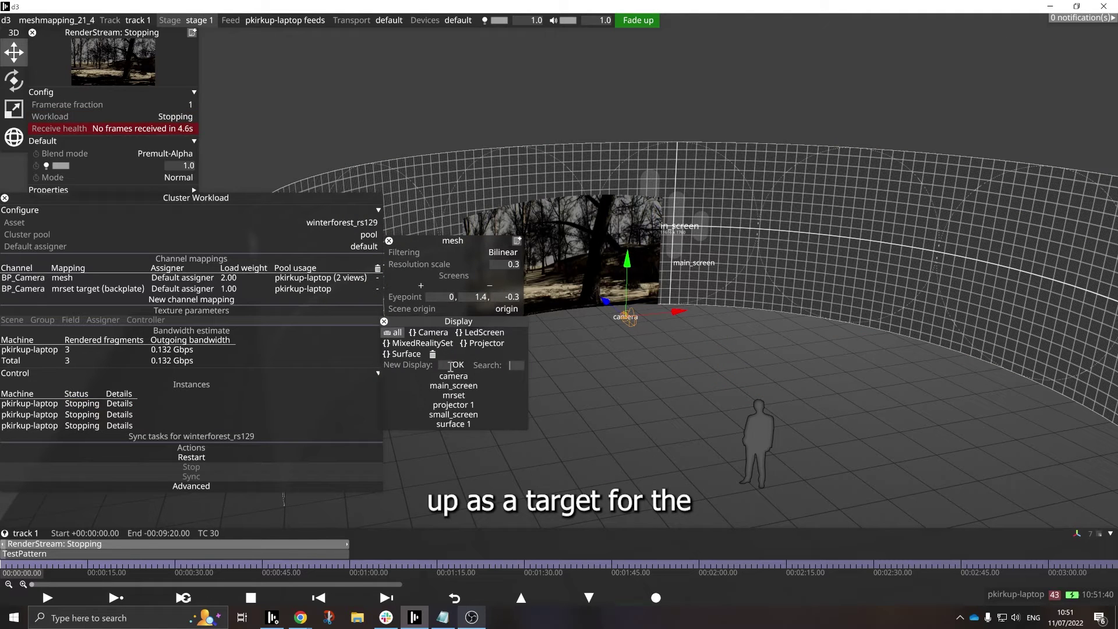
left_click(453, 395)
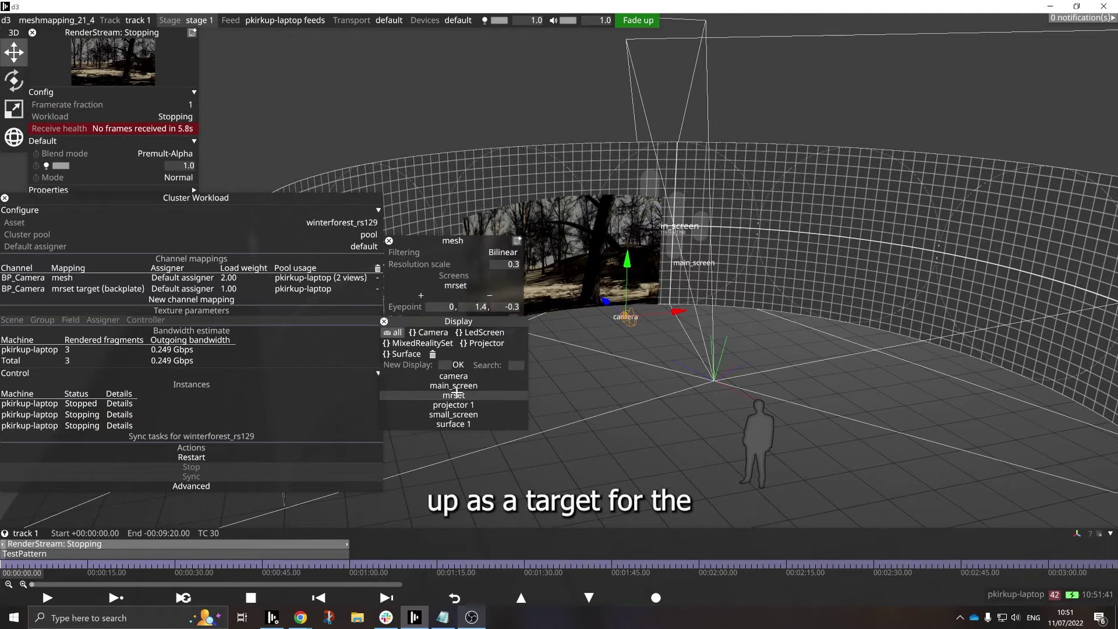
left_click(383, 322)
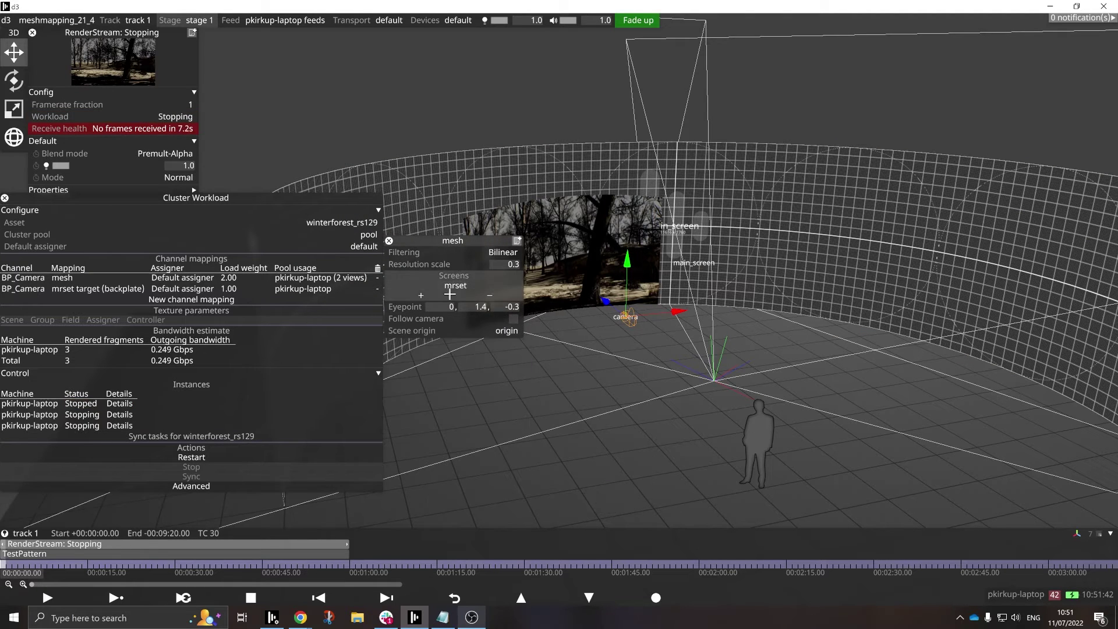
Enable Follow camera for the mesh mapping and restart the cluster workload to inspect its render on main_screen.
left_click(510, 318)
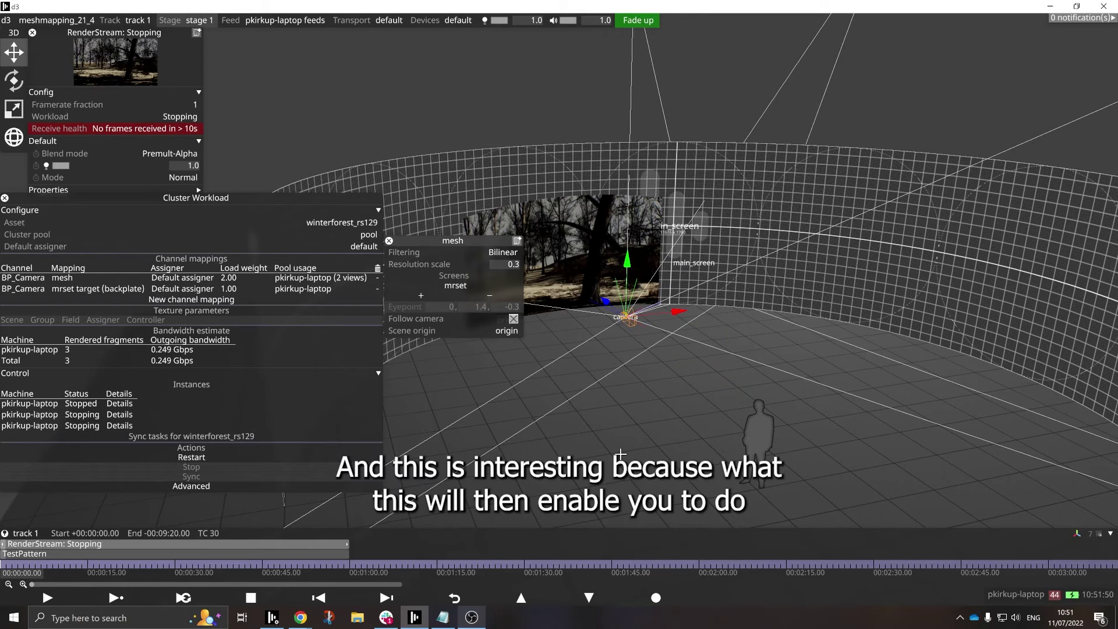
left_click(172, 458)
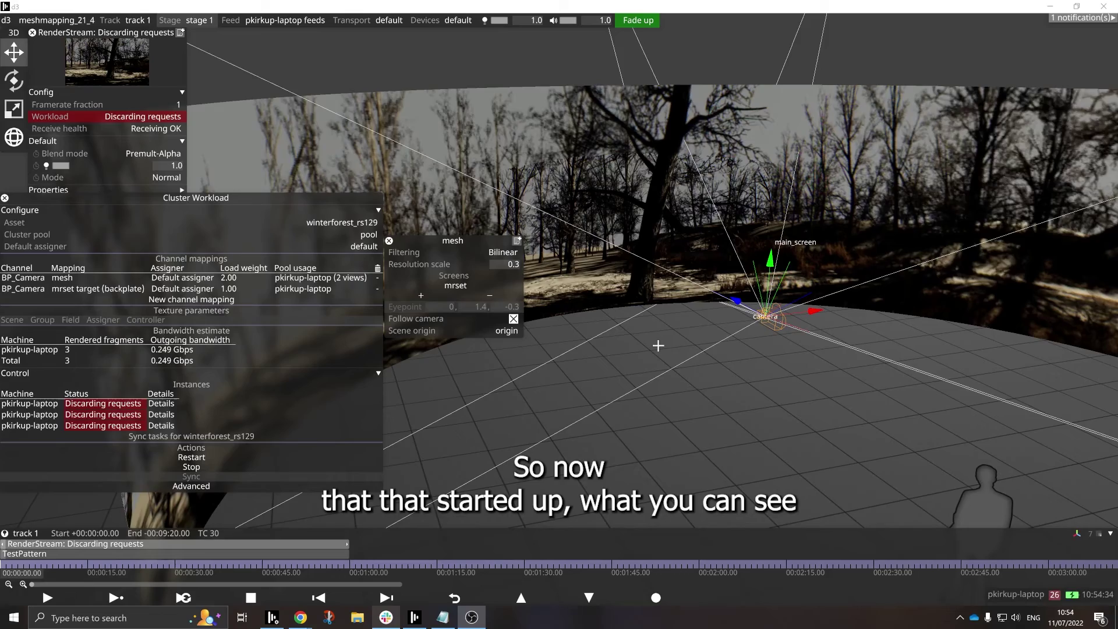
scroll(716, 337, "up", 2)
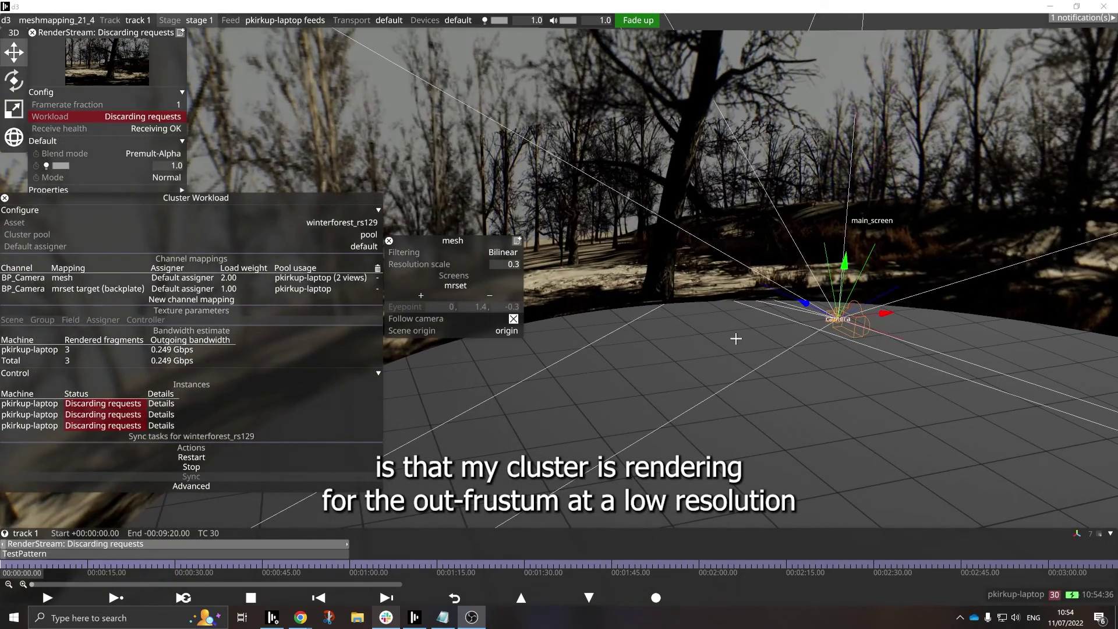
right_click_drag(735, 338, 925, 156)
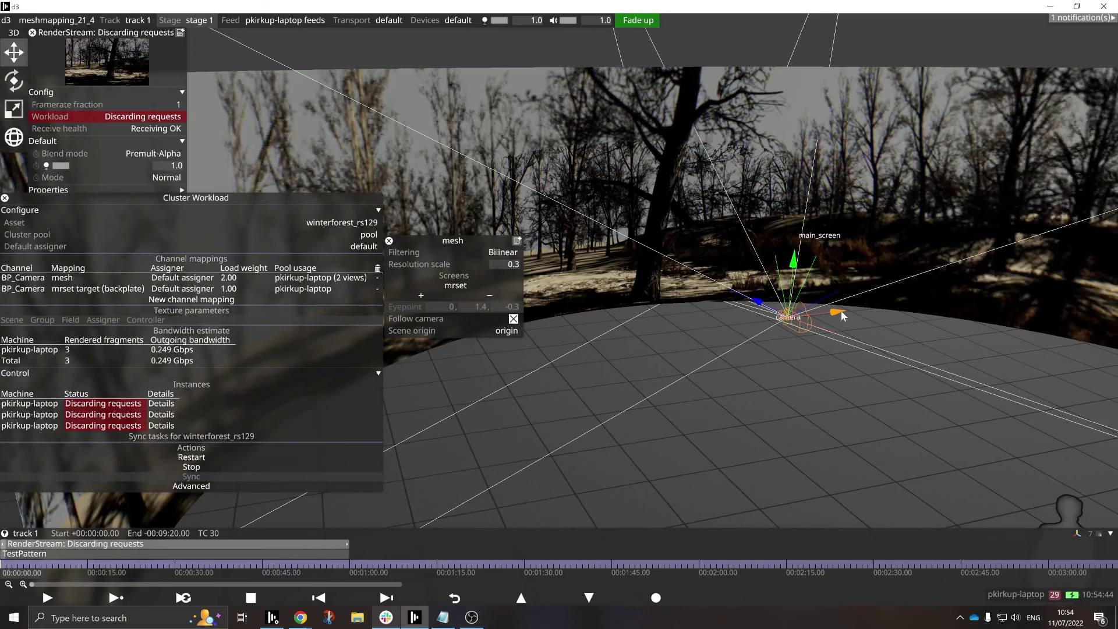
Move the camera sideways and in depth to check the alignment of in-frustum and out-frustum content.
mouse_move(841, 311)
left_mouse_down()
mouse_move(675, 341)
mouse_move(903, 308)
mouse_move(852, 316)
left_mouse_up()
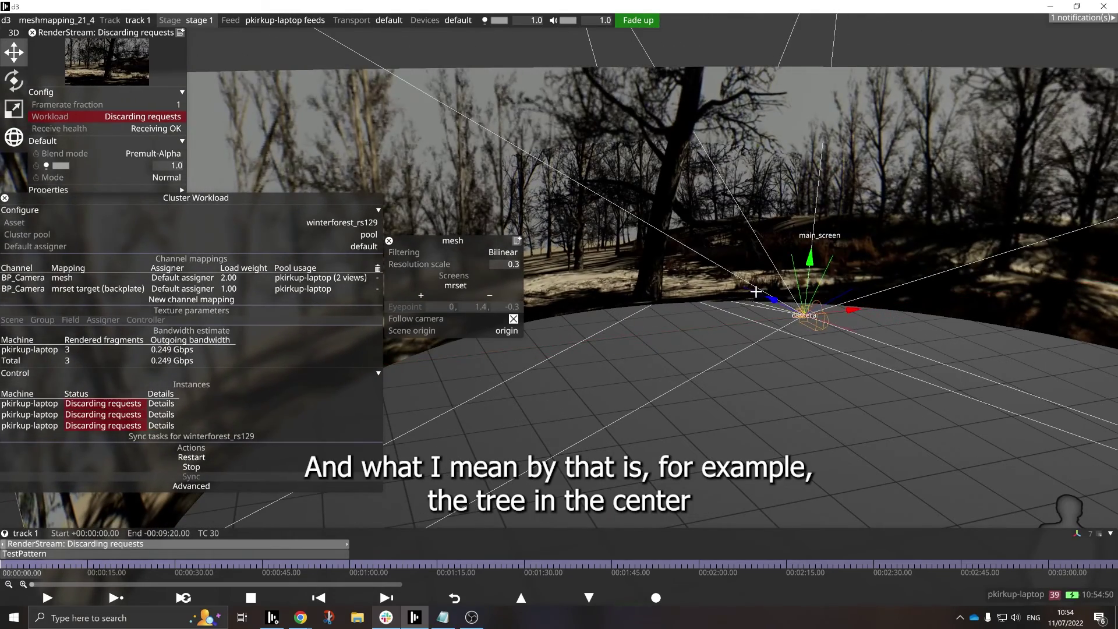
left_click_drag(773, 302, 815, 319)
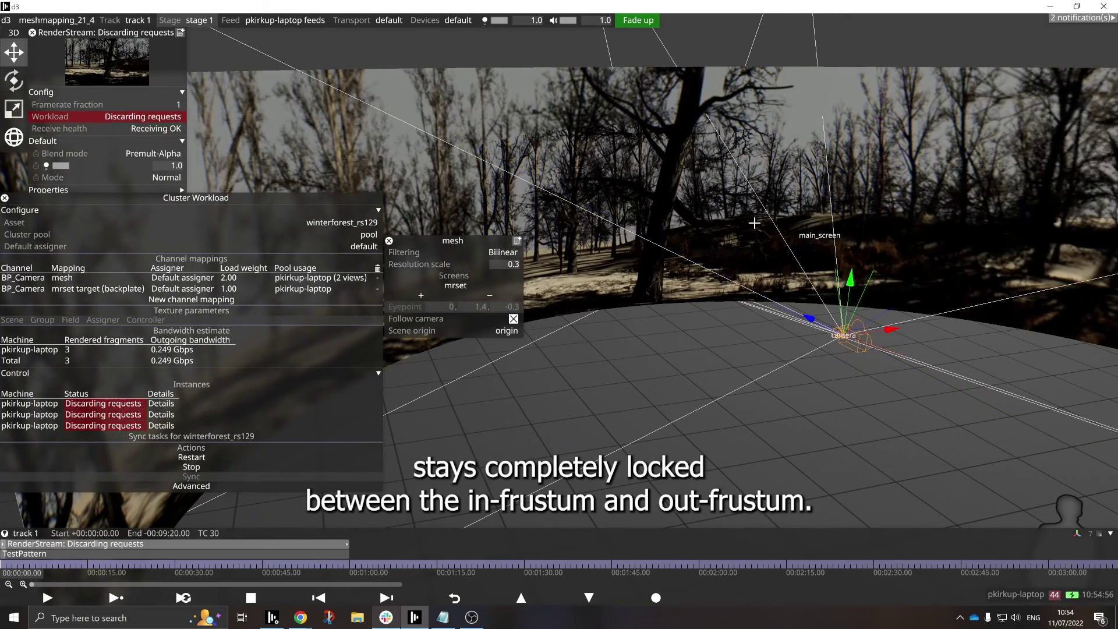
left_click_drag(887, 333, 851, 339)
scroll(783, 361, "down", 3)
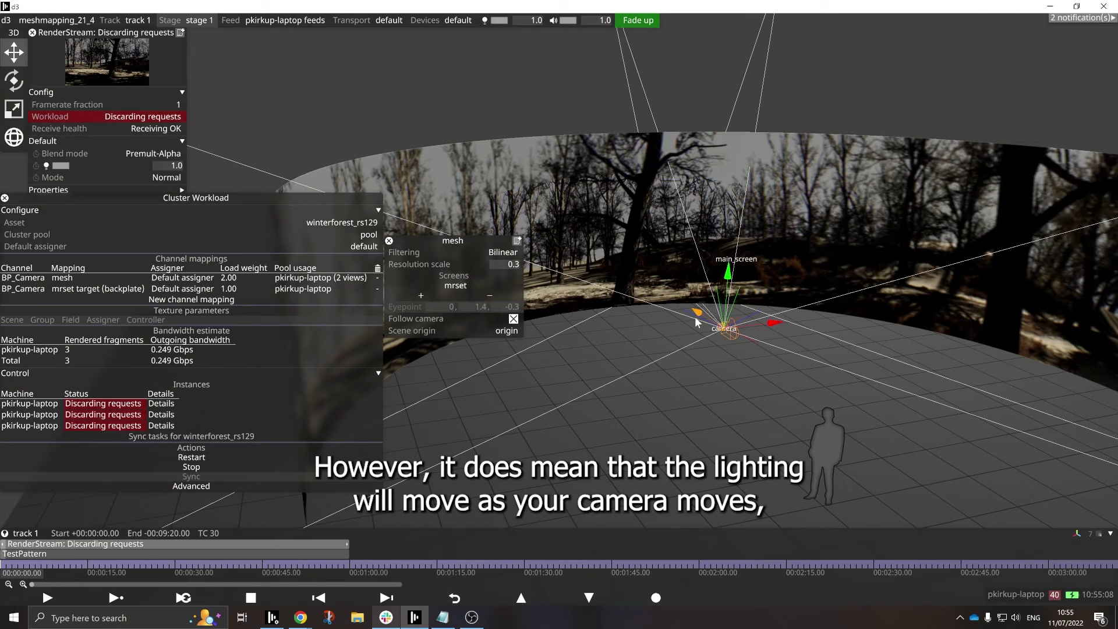
Rotate the camera about its vertical axis to check the render on main_screen, and return to the Move tool.
left_click(33, 83)
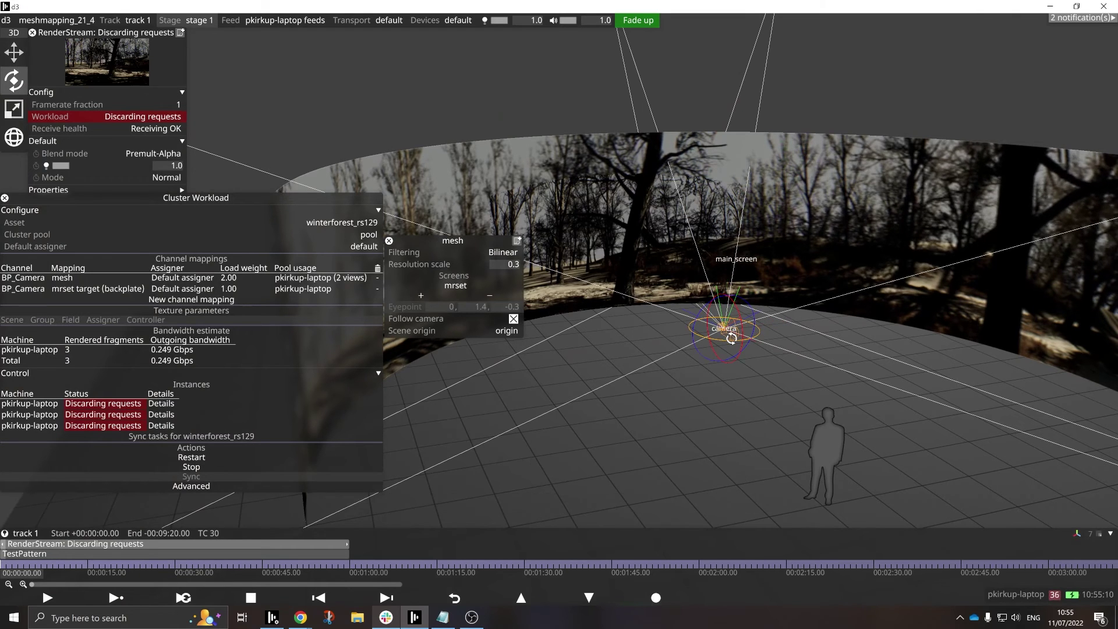
mouse_move(731, 338)
left_mouse_down()
mouse_move(715, 336)
mouse_move(724, 331)
left_mouse_up()
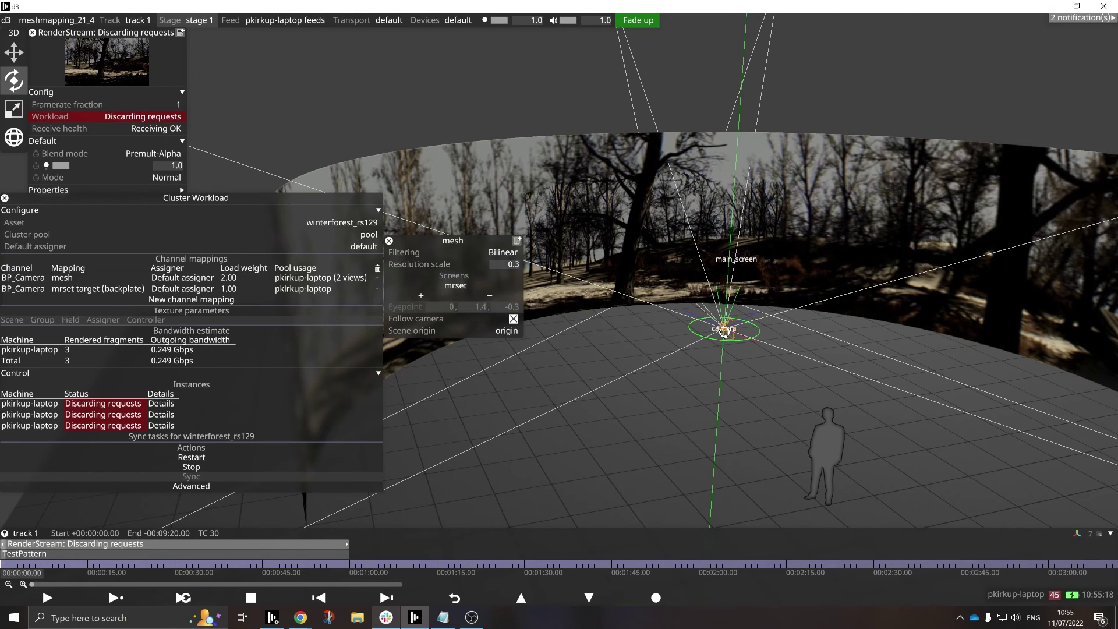
left_click_drag(724, 331, 724, 333)
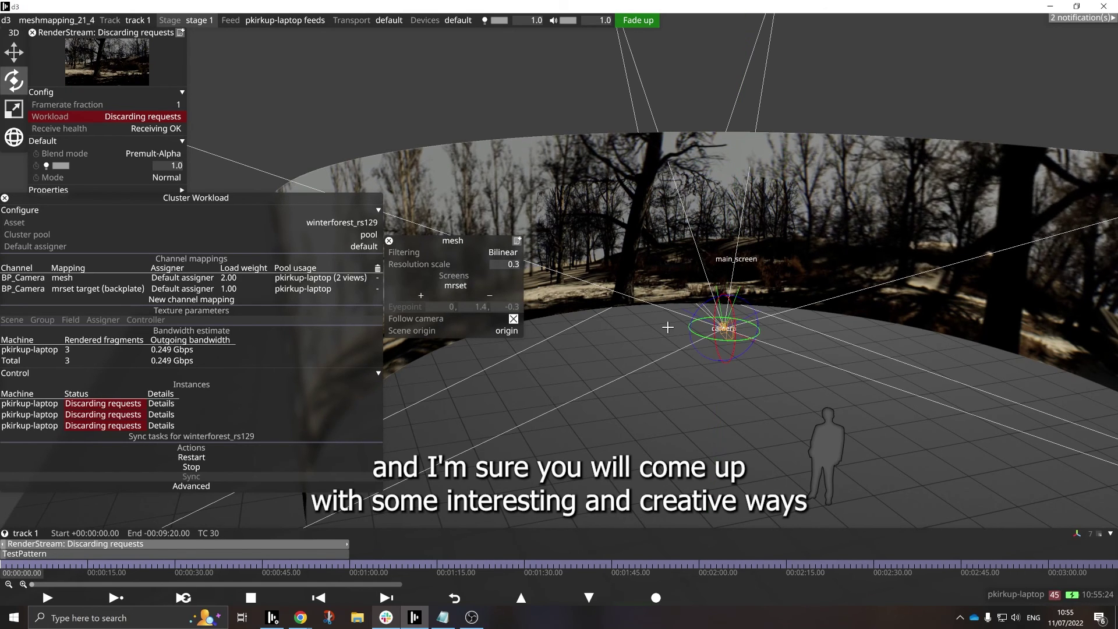
left_click(13, 52)
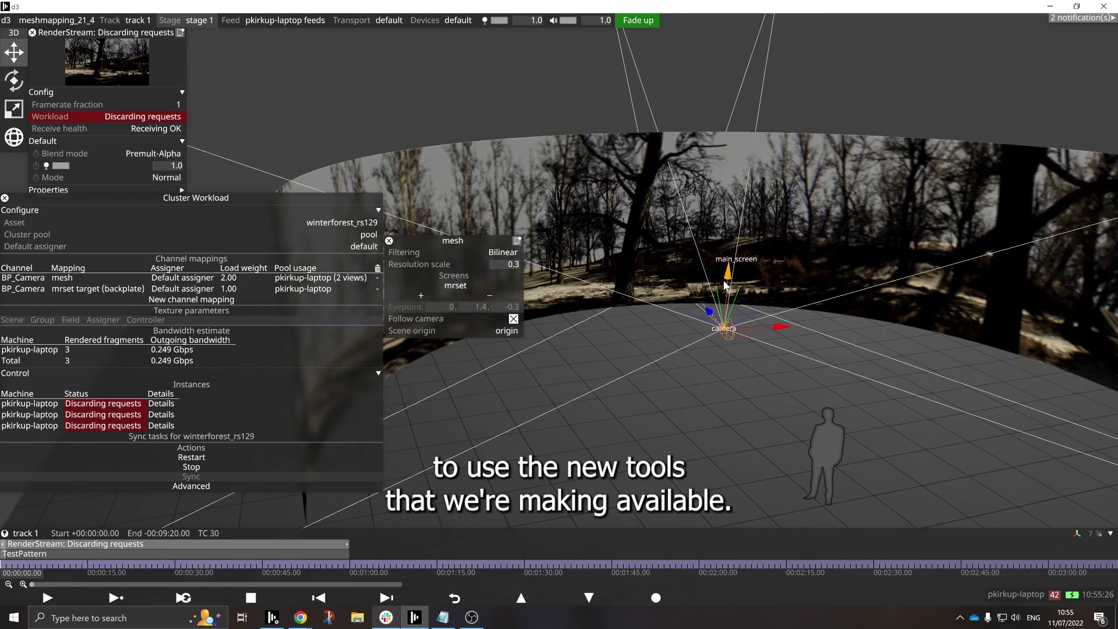